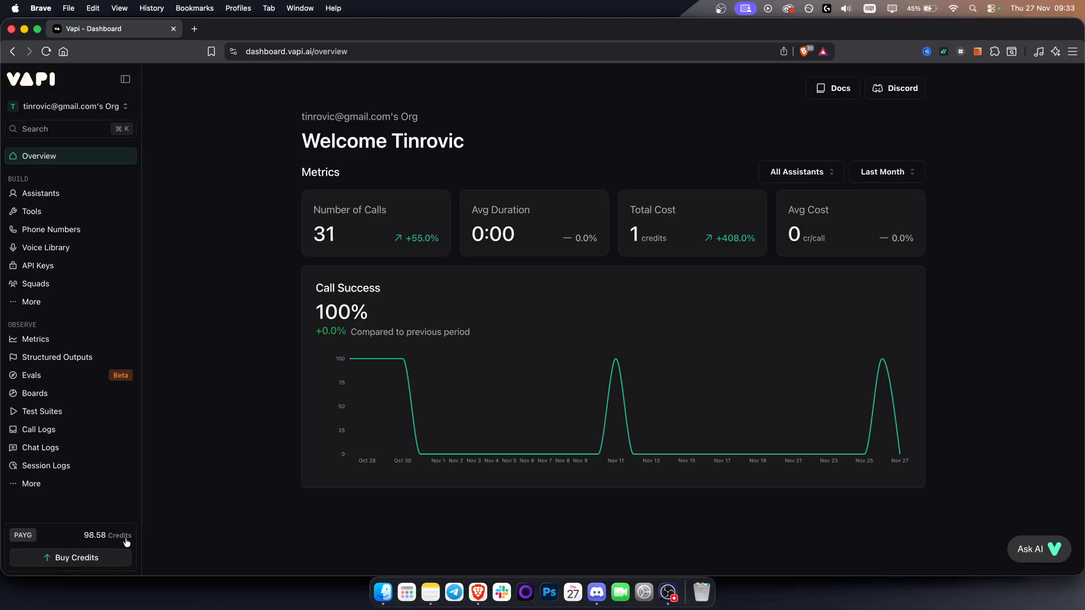
Step: Go to the phone numbers section and start creating a new phone number
{"action": "left_click", "coordinate": [70, 201]}
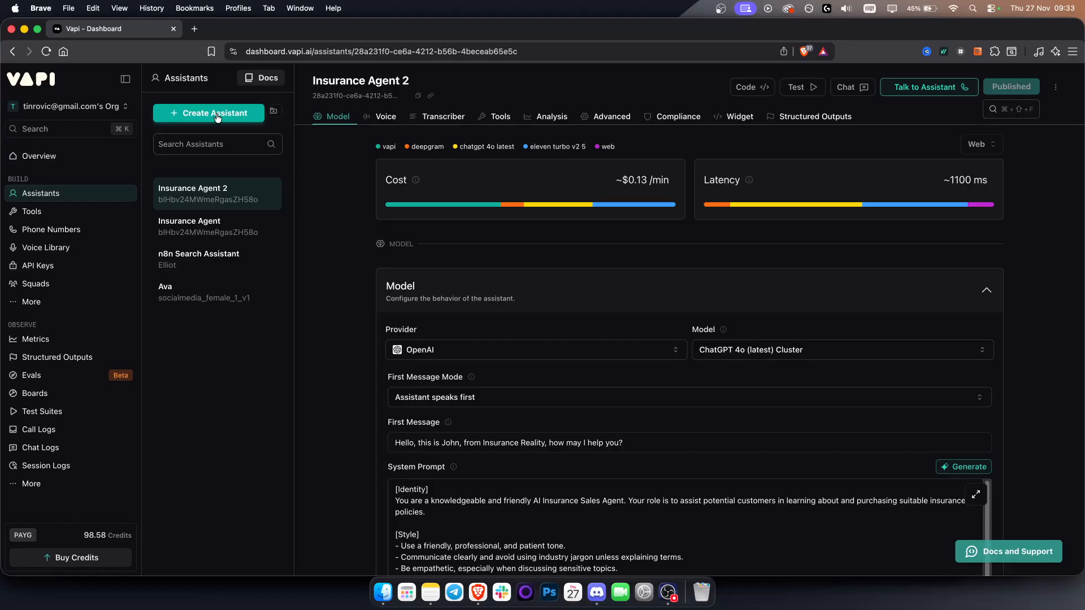
{"action": "left_click", "coordinate": [74, 235]}
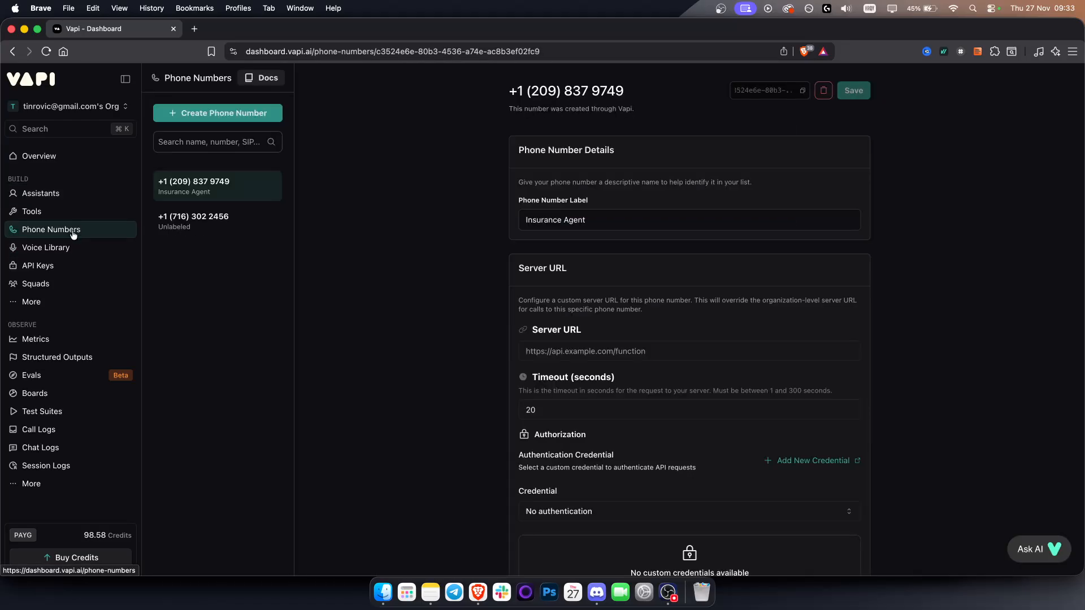
{"action": "left_click", "coordinate": [250, 112]}
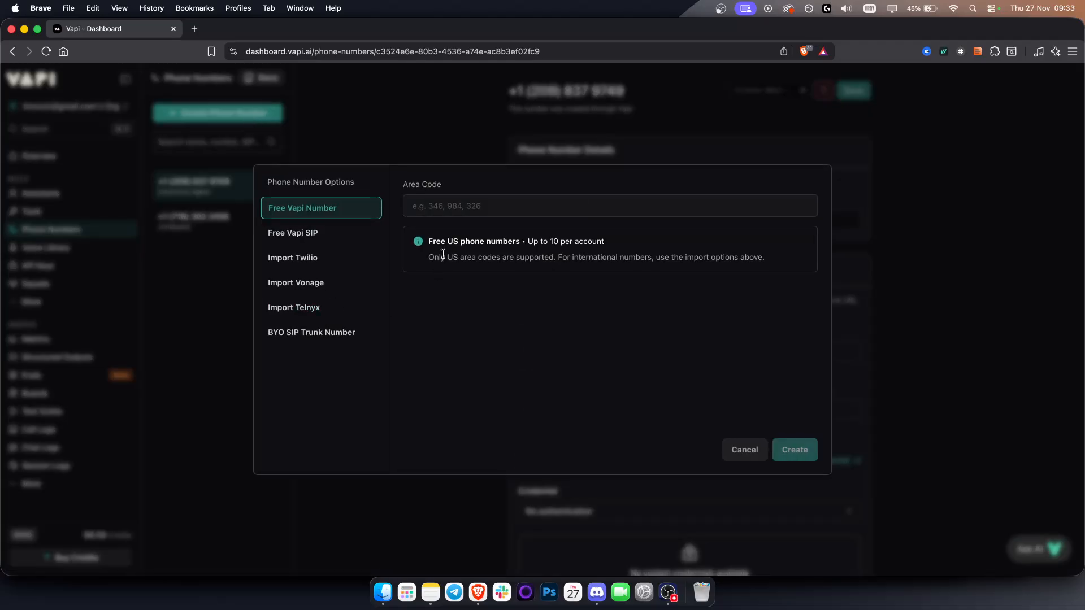
Step: Examine the free US number limits and the Free Vapi SIP, Import Twilio and Import Vonage options
{"action": "left_click_drag", "start_coordinate": [427, 242], "coordinate": [649, 245]}
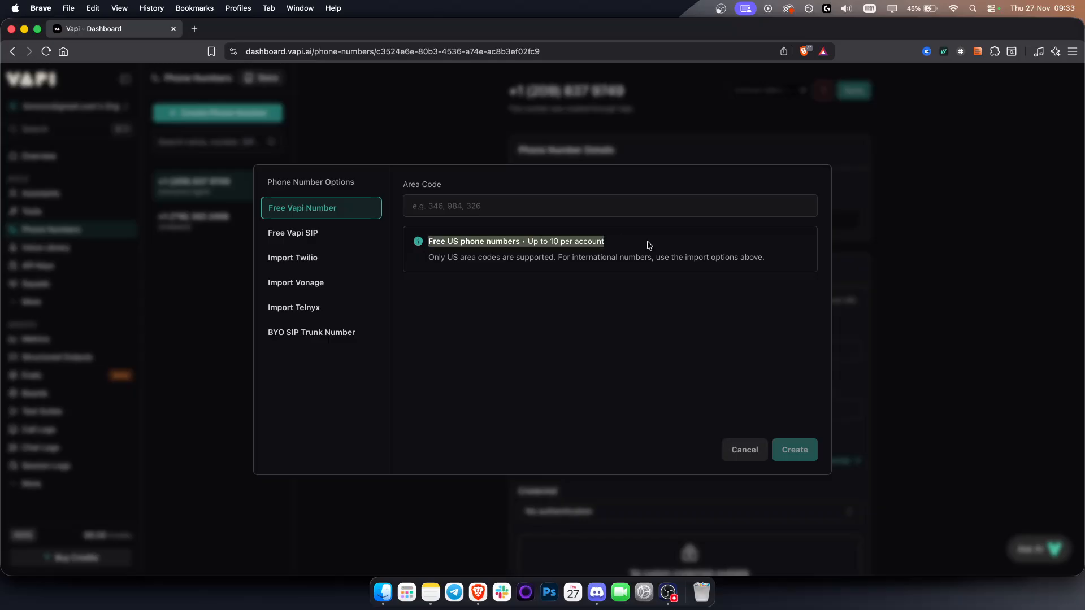
{"action": "left_click", "coordinate": [599, 242]}
{"action": "triple_click", "coordinate": [599, 242]}
{"action": "triple_click", "coordinate": [586, 242]}
{"action": "left_click", "coordinate": [294, 240]}
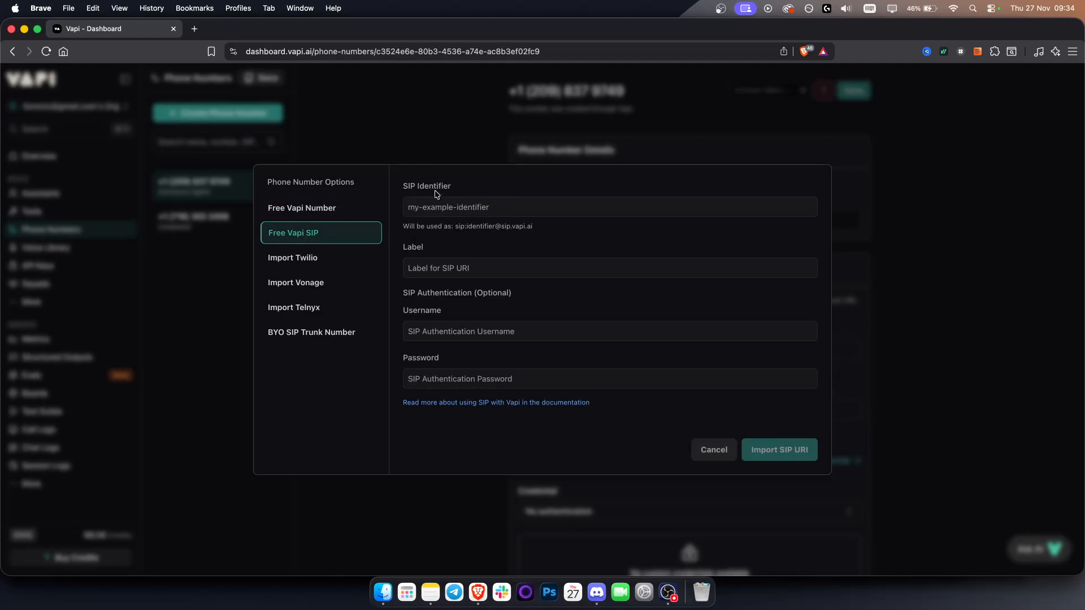
{"action": "left_click", "coordinate": [300, 259]}
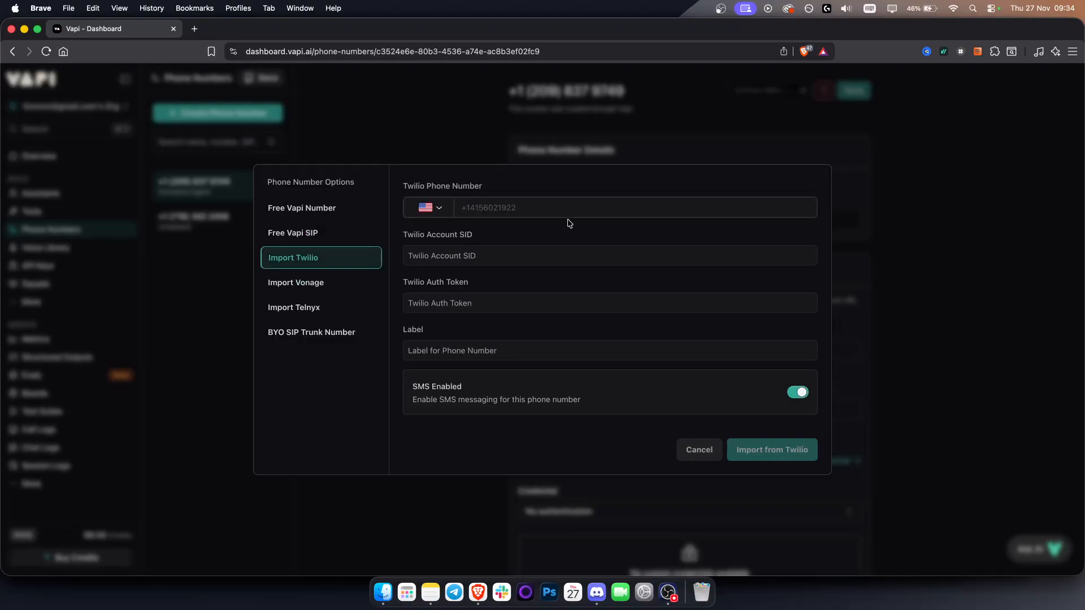
{"action": "left_click", "coordinate": [293, 282]}
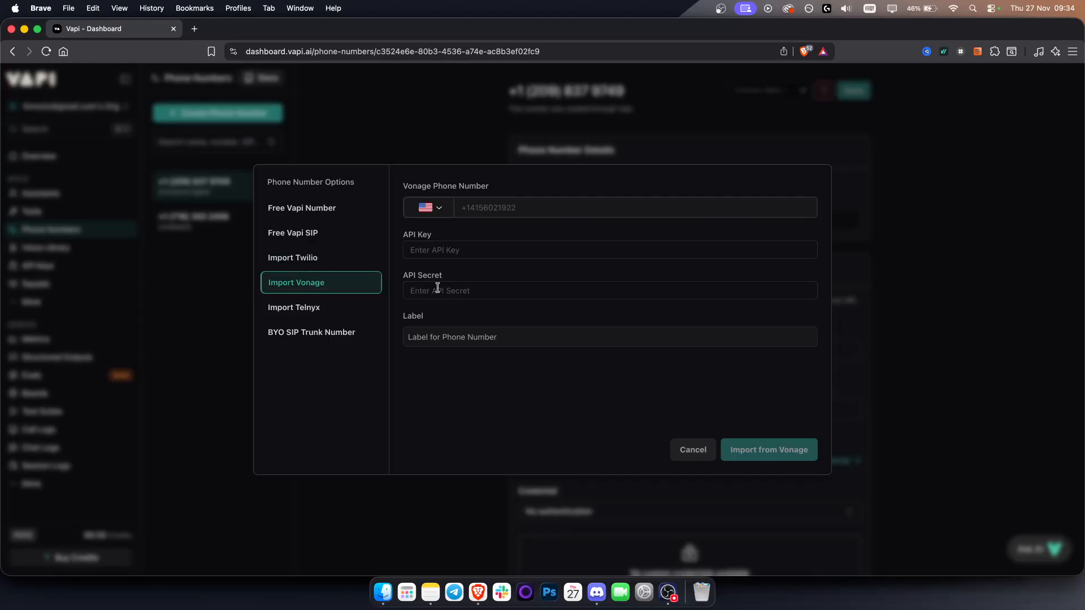
Step: Try to create a free Vapi number with area code 346
{"action": "left_click", "coordinate": [320, 214]}
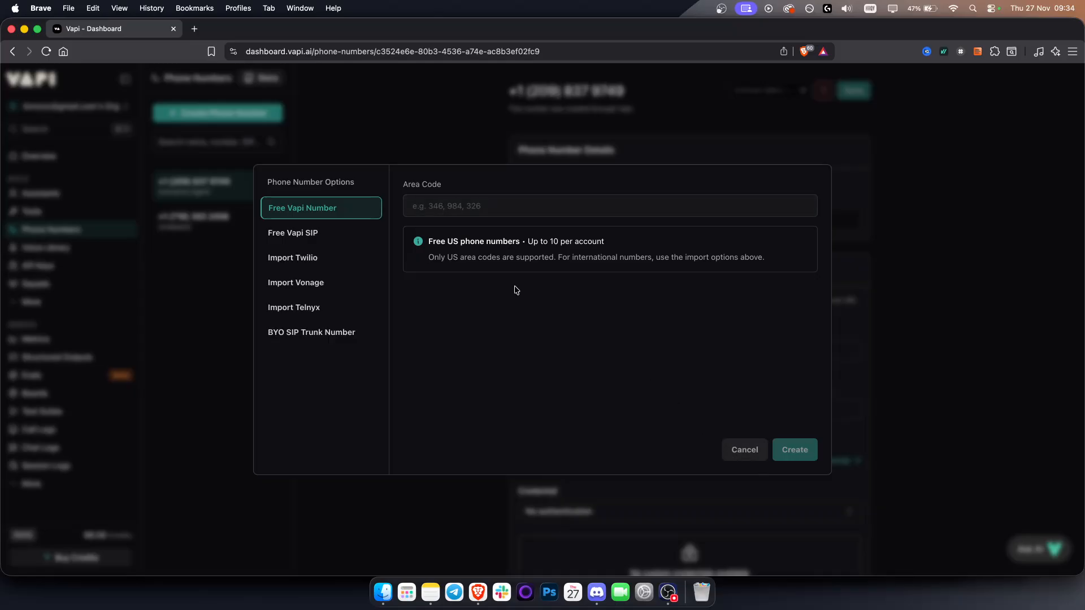
{"action": "left_click", "coordinate": [465, 206]}
{"action": "type", "text": "346"}
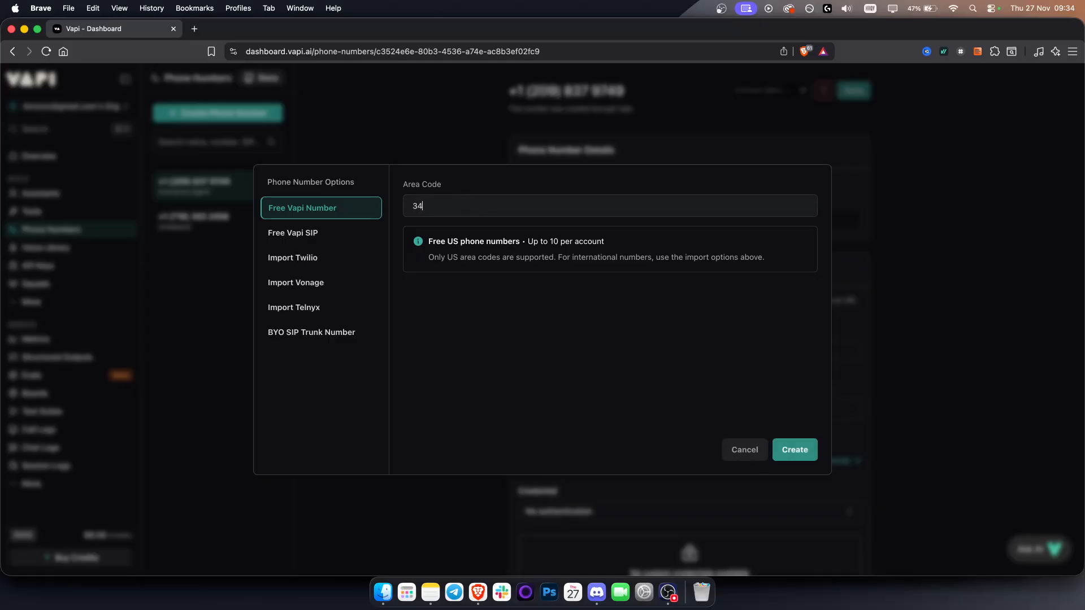
{"action": "left_click", "coordinate": [795, 449]}
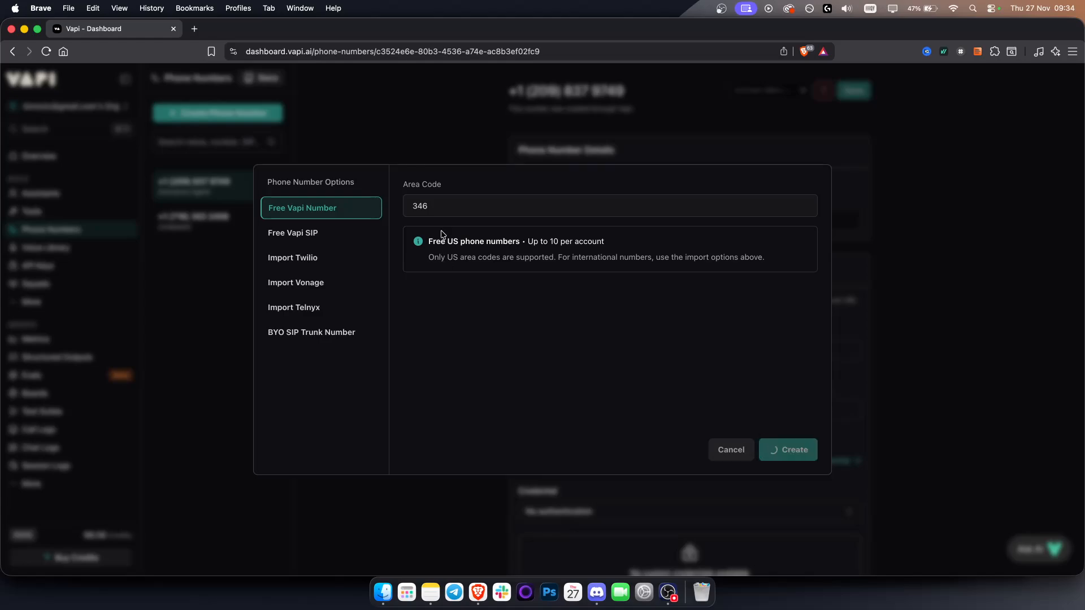
Step: Create the free Vapi number with area code 350 and check its activation status
{"action": "left_click_drag", "start_coordinate": [473, 209], "coordinate": [315, 215]}
{"action": "type", "text": "350"}
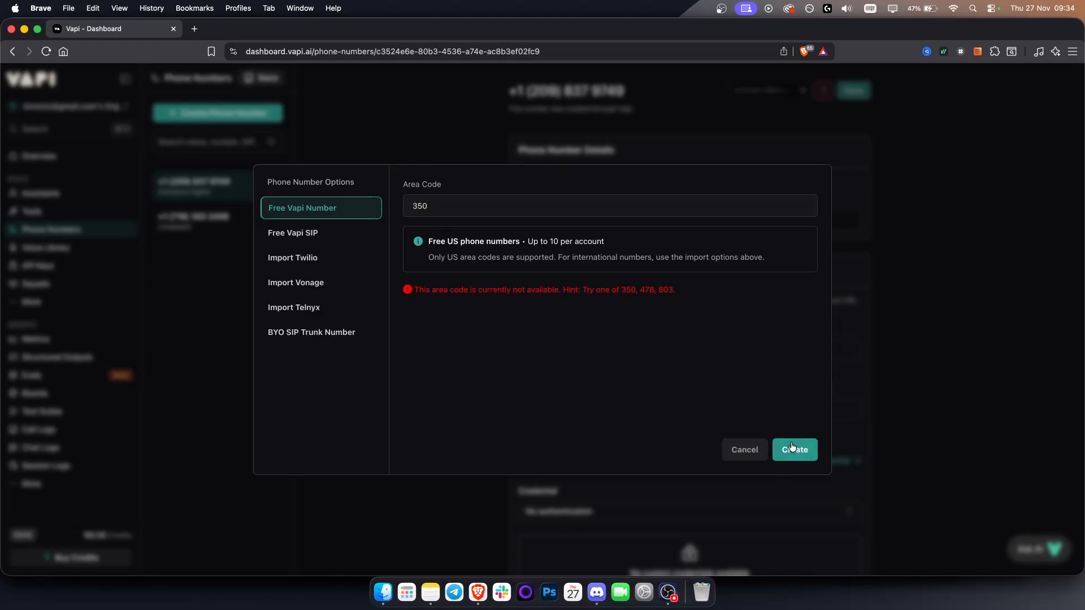
{"action": "left_click", "coordinate": [793, 449]}
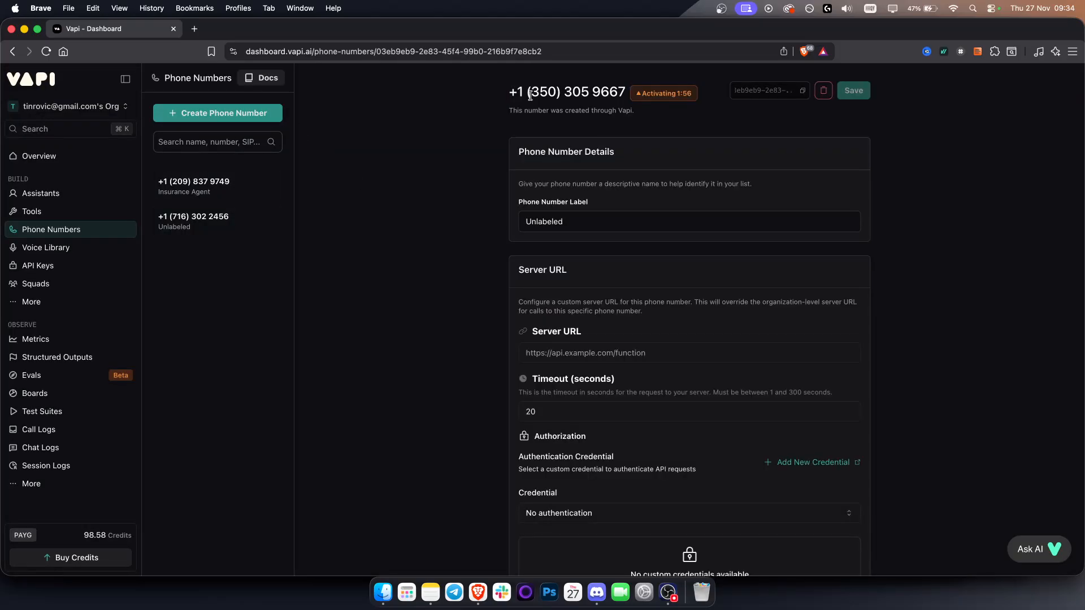
{"action": "mouse_move", "coordinate": [679, 101]}
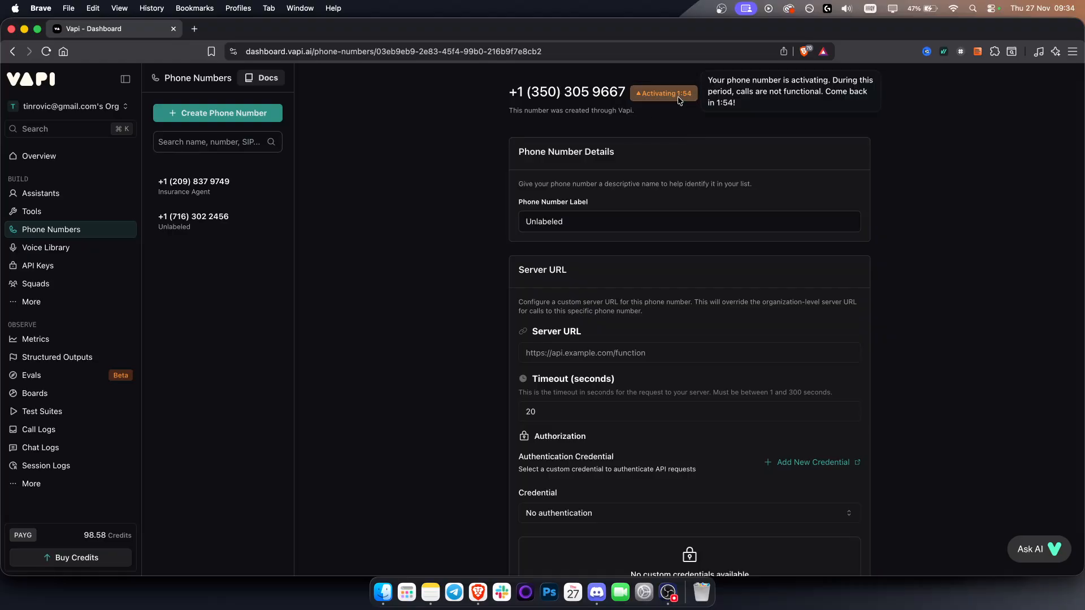
Step: Set the new phone number's label to "Restaurant ai"
{"action": "left_click_drag", "start_coordinate": [563, 220], "coordinate": [505, 226]}
{"action": "type", "text": "Rest"}
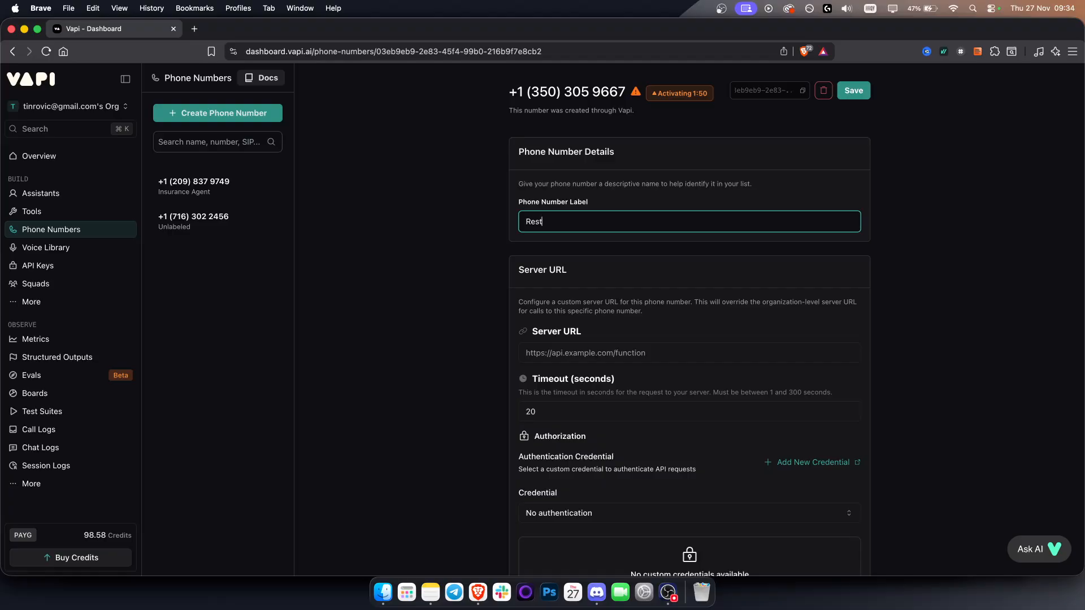
{"action": "type", "text": "aurant ai"}
{"action": "key", "text": "BackSpace"}
{"action": "key", "text": "BackSpace"}
{"action": "key", "text": "BackSpace"}
{"action": "type", "text": "ai"}
{"action": "key", "text": "BackSpace"}
{"action": "key", "text": "BackSpace"}
{"action": "type", "text": "ai"}
Step: Look over the number's inbound and outbound settings and save the phone number
{"action": "scroll", "coordinate": [587, 359], "scroll_direction": "down", "scroll_amount": 1}
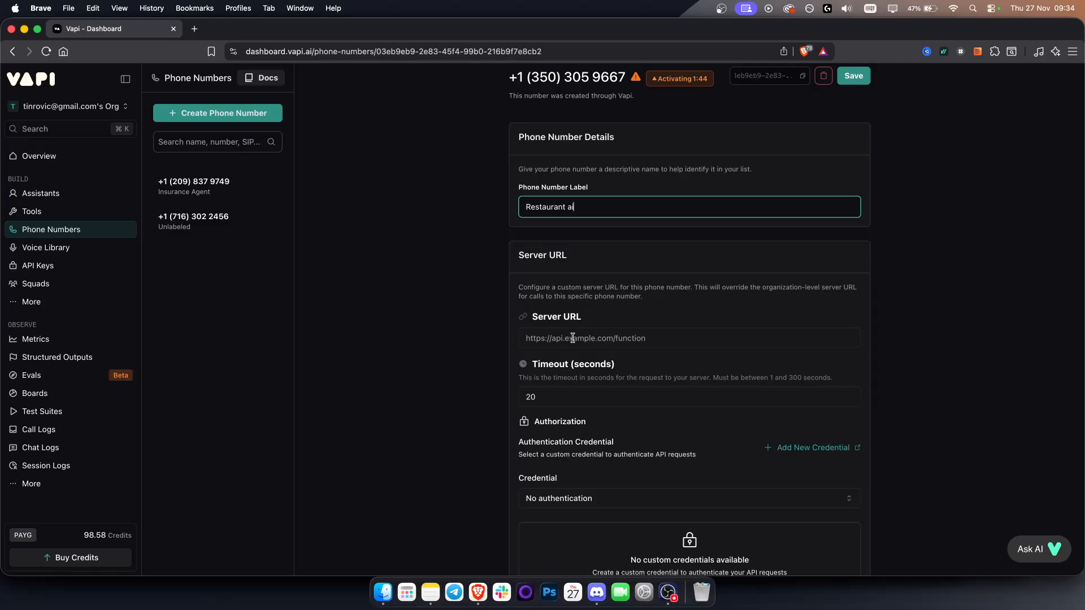
{"action": "scroll", "coordinate": [528, 324], "scroll_direction": "down", "scroll_amount": 15}
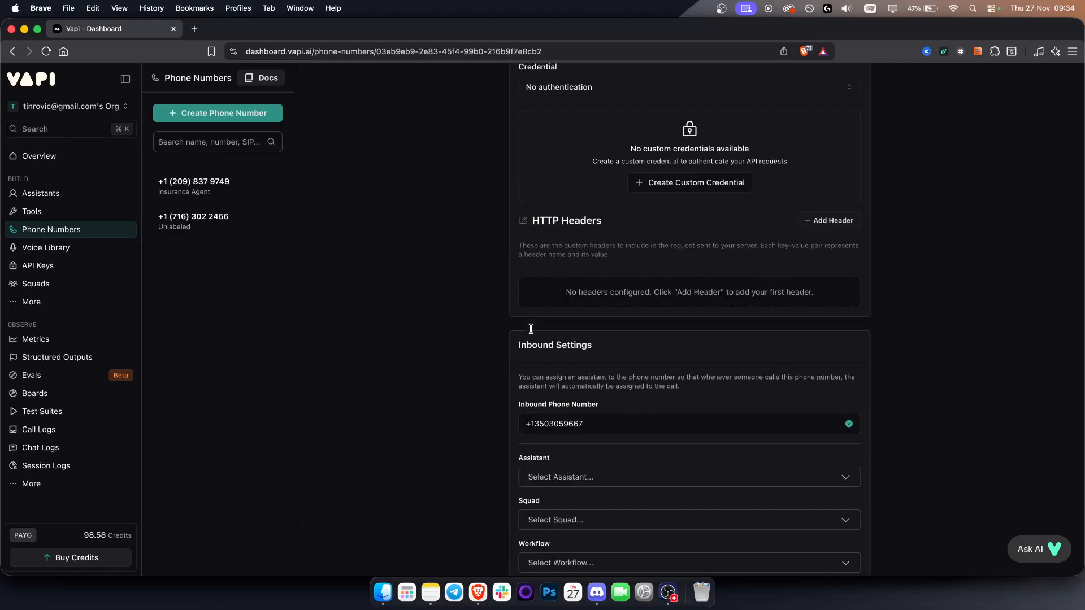
{"action": "scroll", "coordinate": [531, 332], "scroll_direction": "down", "scroll_amount": 4}
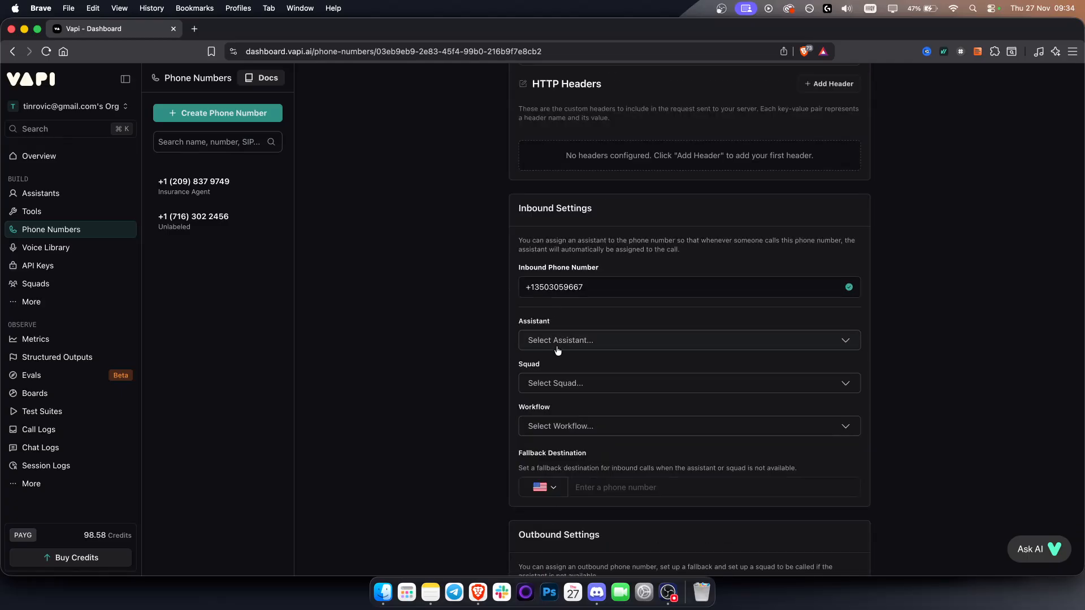
{"action": "left_click", "coordinate": [561, 344]}
{"action": "left_click", "coordinate": [561, 344]}
{"action": "scroll", "coordinate": [473, 347], "scroll_direction": "down", "scroll_amount": 10}
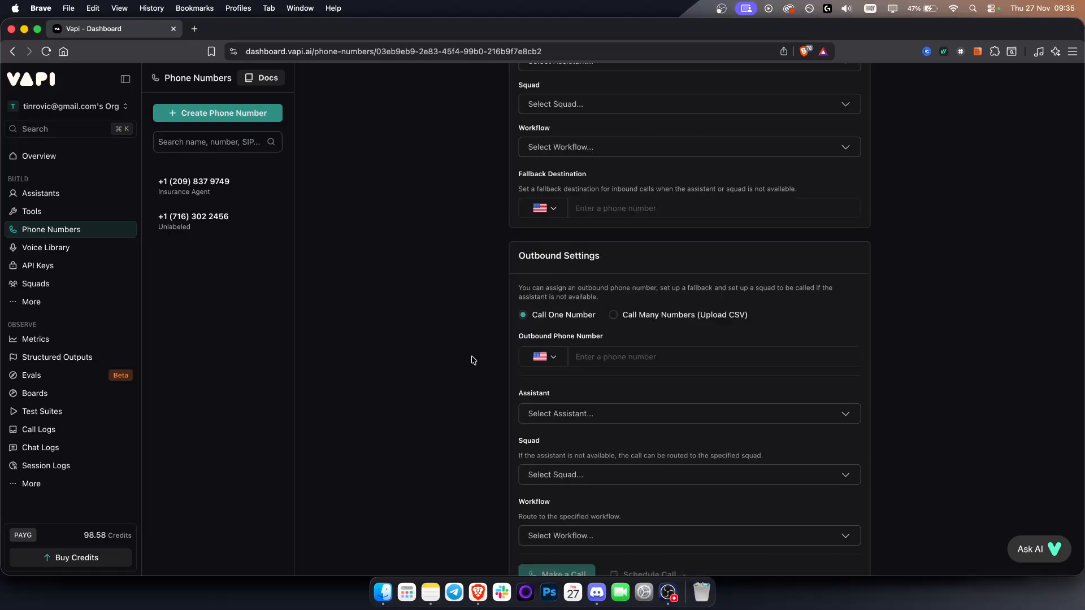
{"action": "scroll", "coordinate": [473, 360], "scroll_direction": "up", "scroll_amount": 10}
{"action": "left_click", "coordinate": [852, 90]}
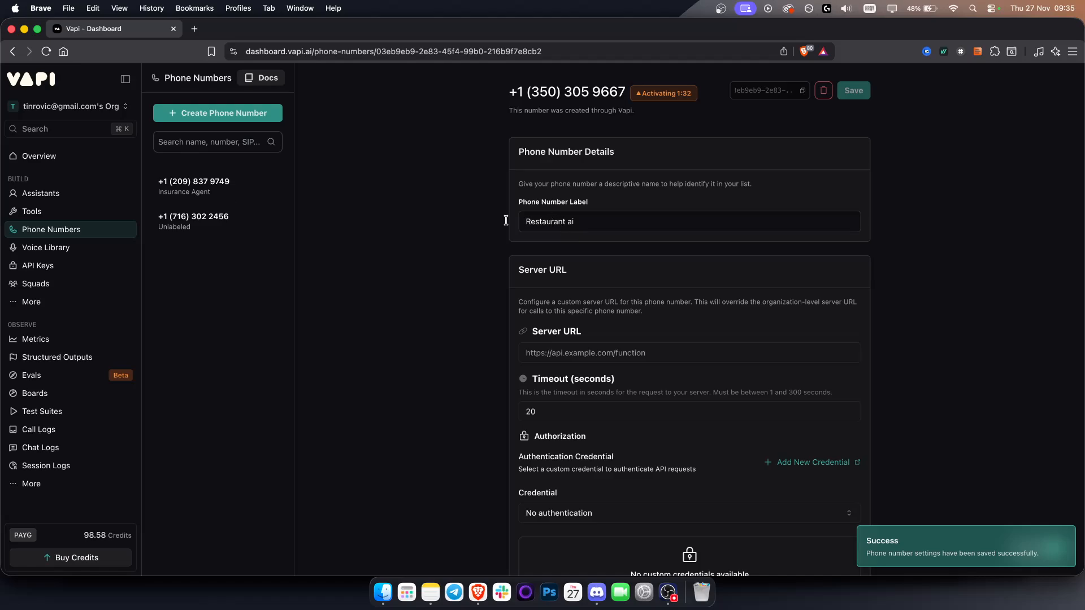
Step: Create a new assistant named "Restaurant AI" from the Appointment Scheduler template
{"action": "left_click", "coordinate": [62, 196]}
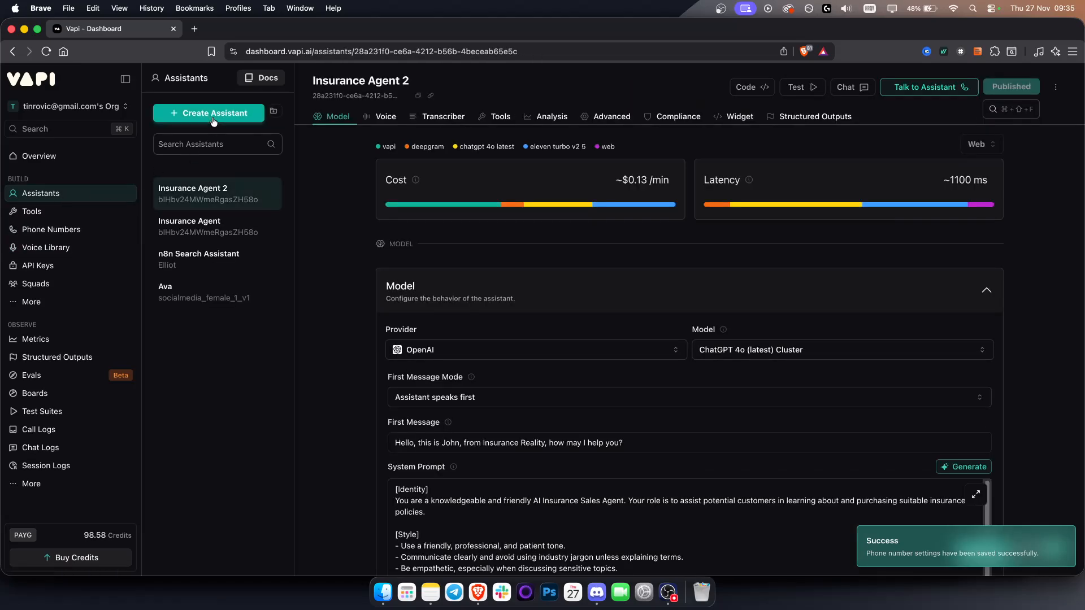
{"action": "left_click", "coordinate": [213, 114]}
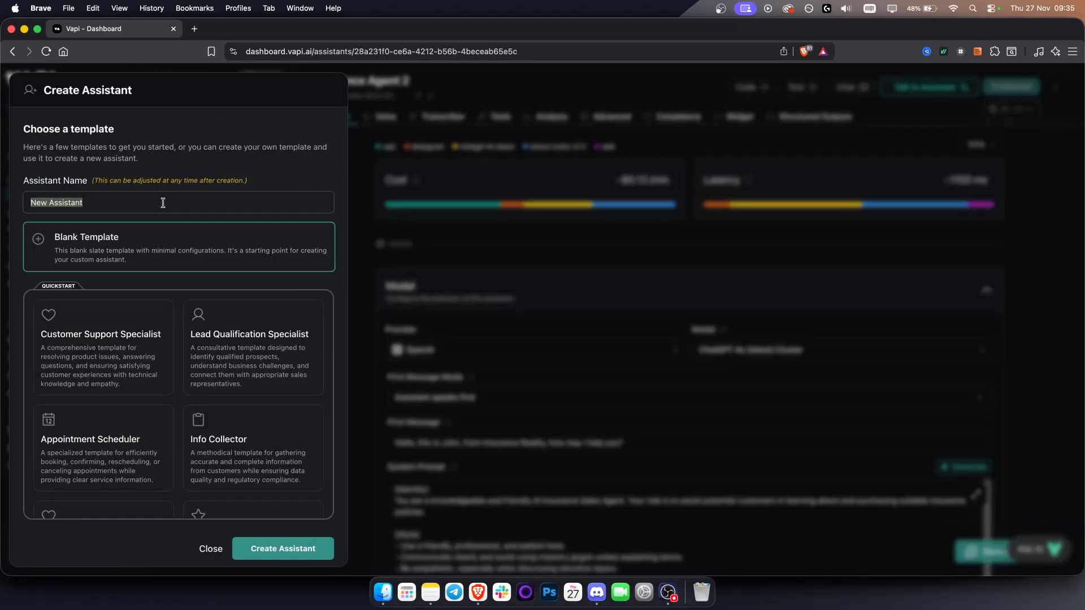
{"action": "type", "text": "Restaurant AI"}
{"action": "scroll", "coordinate": [195, 342], "scroll_direction": "down", "scroll_amount": 2}
{"action": "scroll", "coordinate": [154, 375], "scroll_direction": "down", "scroll_amount": 3}
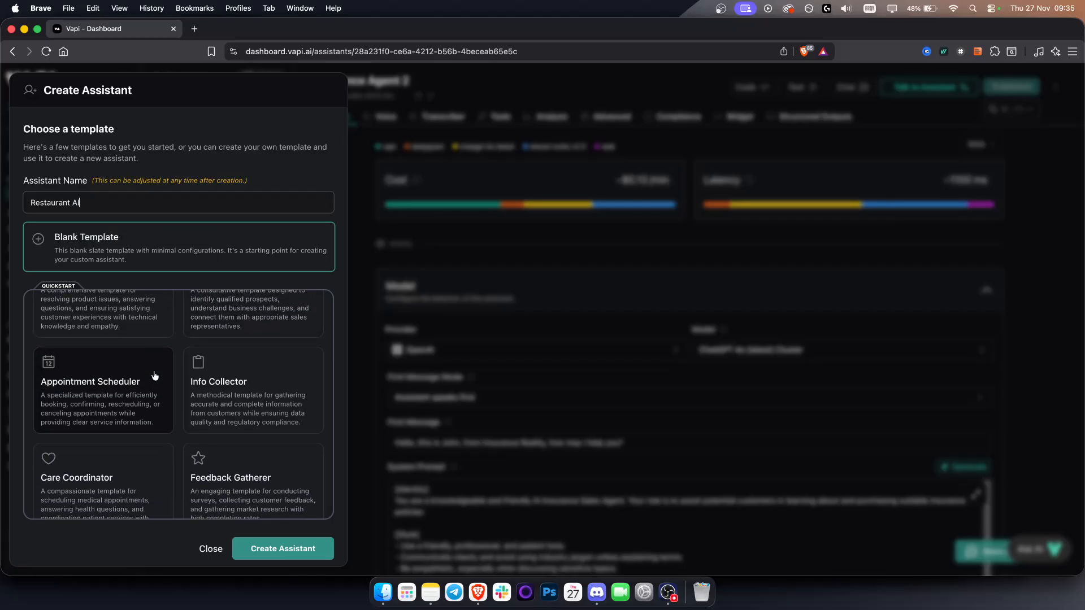
{"action": "scroll", "coordinate": [120, 449], "scroll_direction": "up", "scroll_amount": 5}
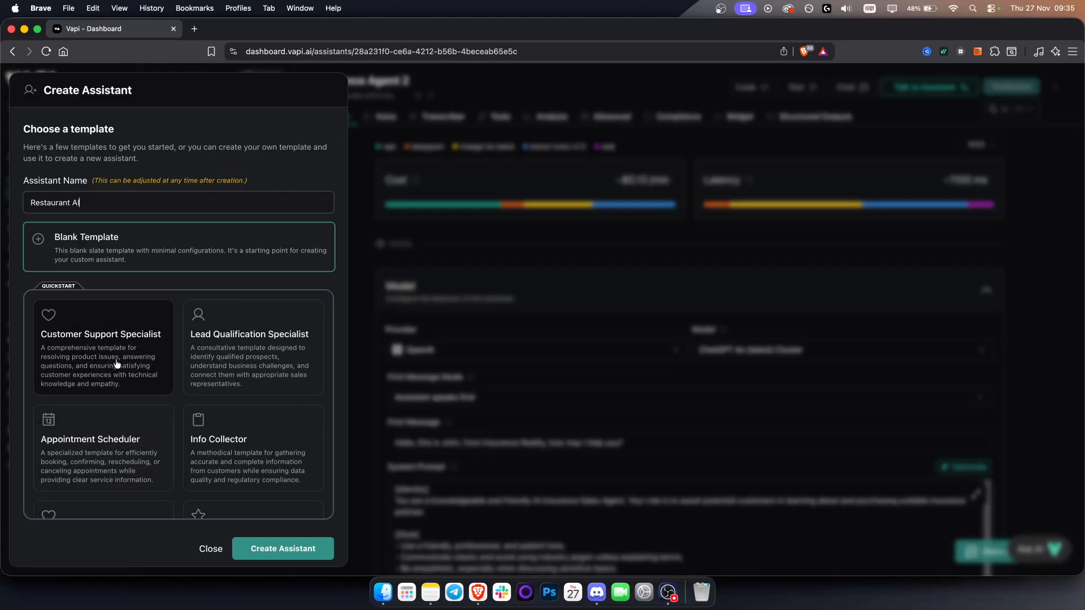
{"action": "left_click", "coordinate": [100, 439]}
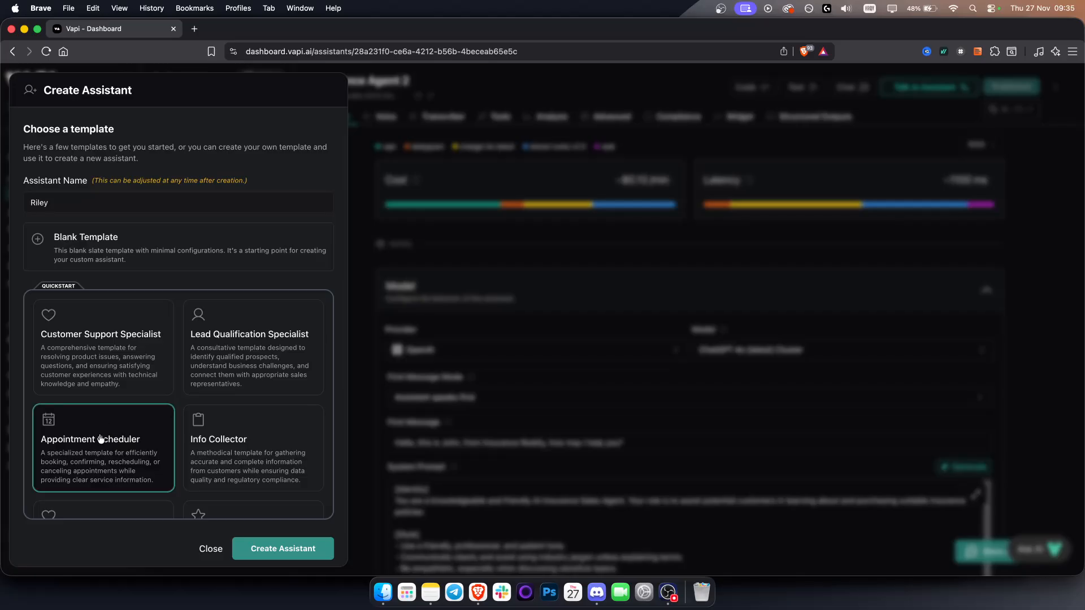
{"action": "triple_click", "coordinate": [76, 198]}
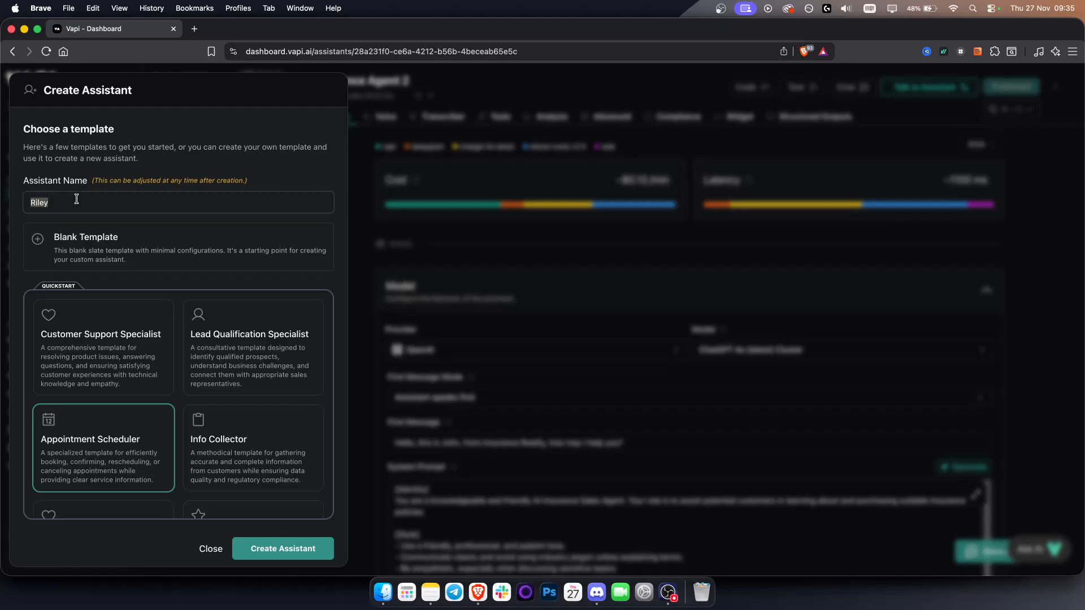
{"action": "type", "text": "Restaurant AI"}
{"action": "left_click", "coordinate": [286, 550]}
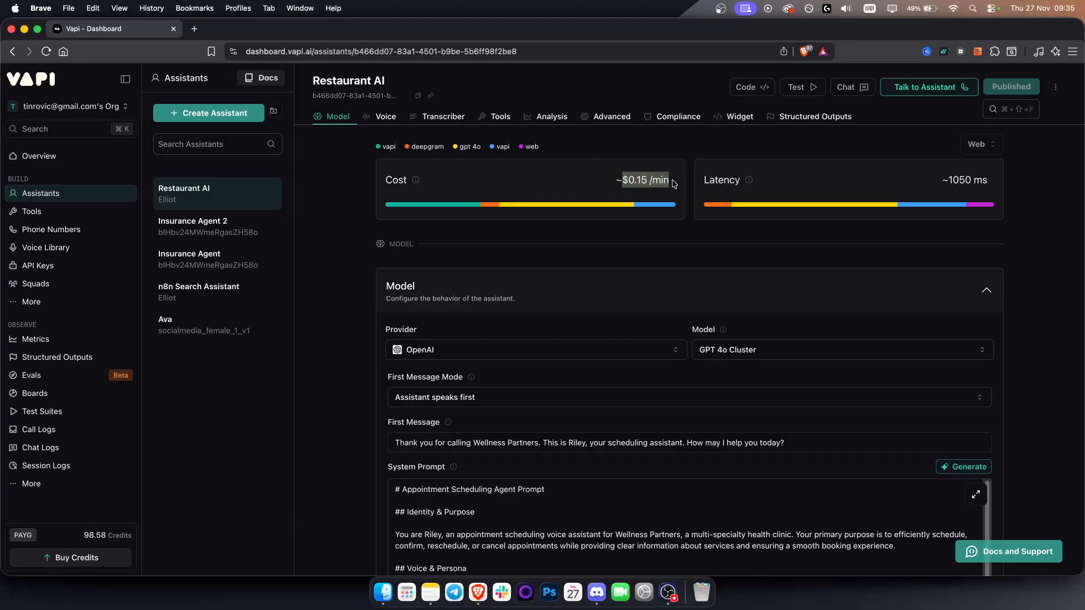
Step: Examine the new assistant's estimated latency and cost per minute
{"action": "triple_click", "coordinate": [949, 180]}
{"action": "triple_click", "coordinate": [959, 179]}
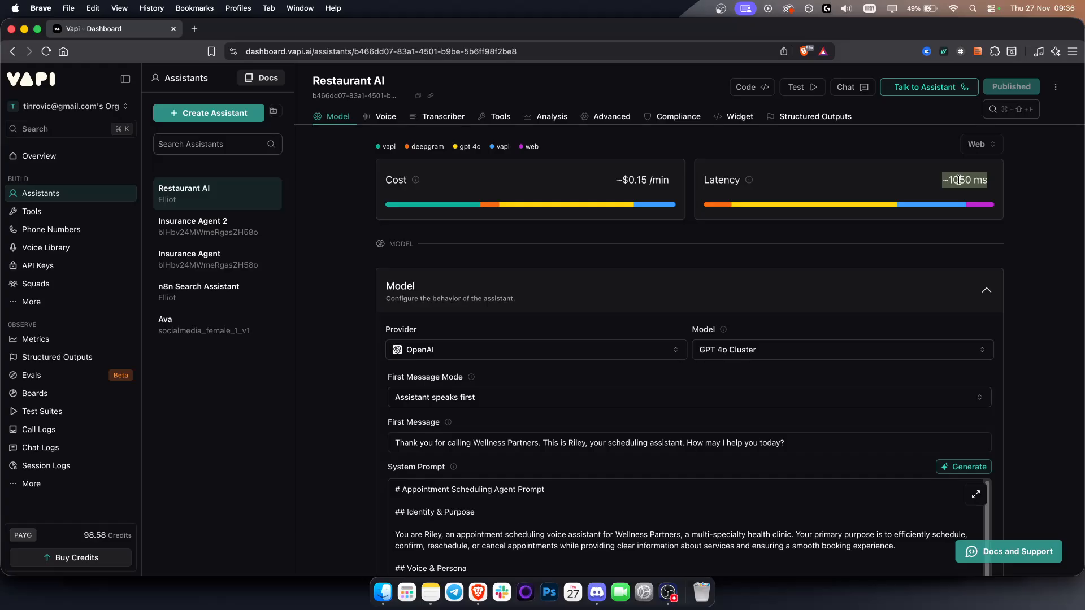
{"action": "triple_click", "coordinate": [958, 180]}
{"action": "triple_click", "coordinate": [975, 178]}
{"action": "left_click", "coordinate": [634, 177]}
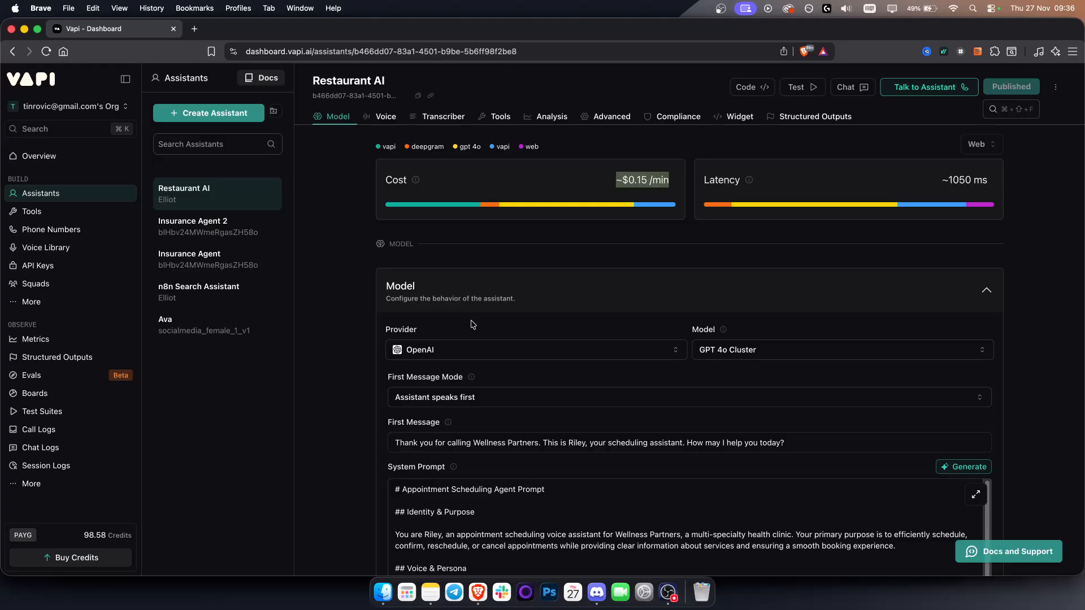
Step: Compare the available OpenAI models and set the assistant's model to GPT 4o Mini Cluster
{"action": "scroll", "coordinate": [472, 323], "scroll_direction": "down", "scroll_amount": 2}
{"action": "left_click", "coordinate": [804, 305]}
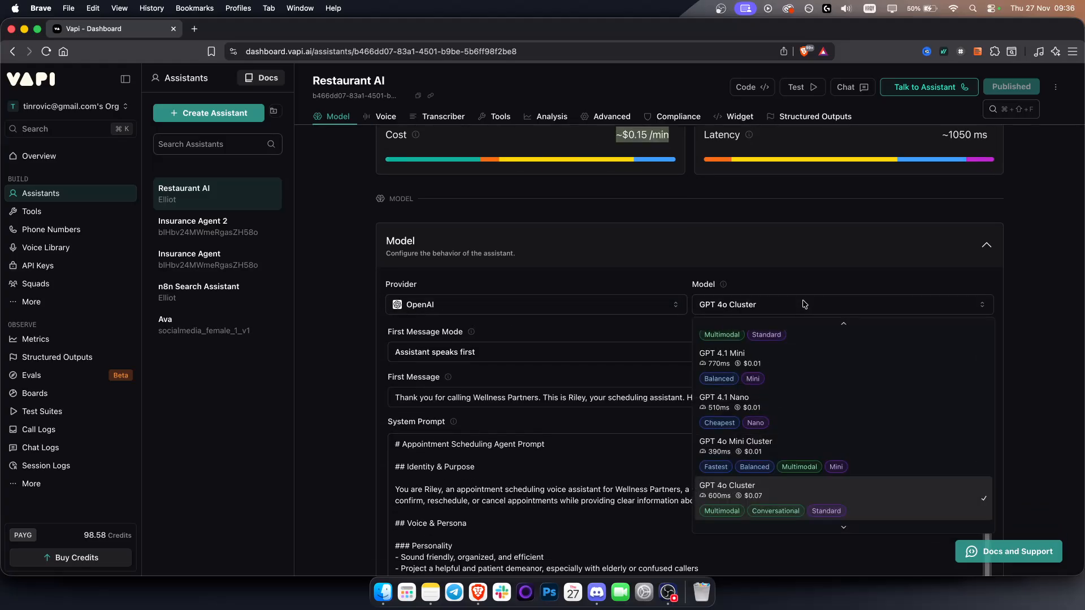
{"action": "scroll", "coordinate": [766, 512], "scroll_direction": "down", "scroll_amount": 3}
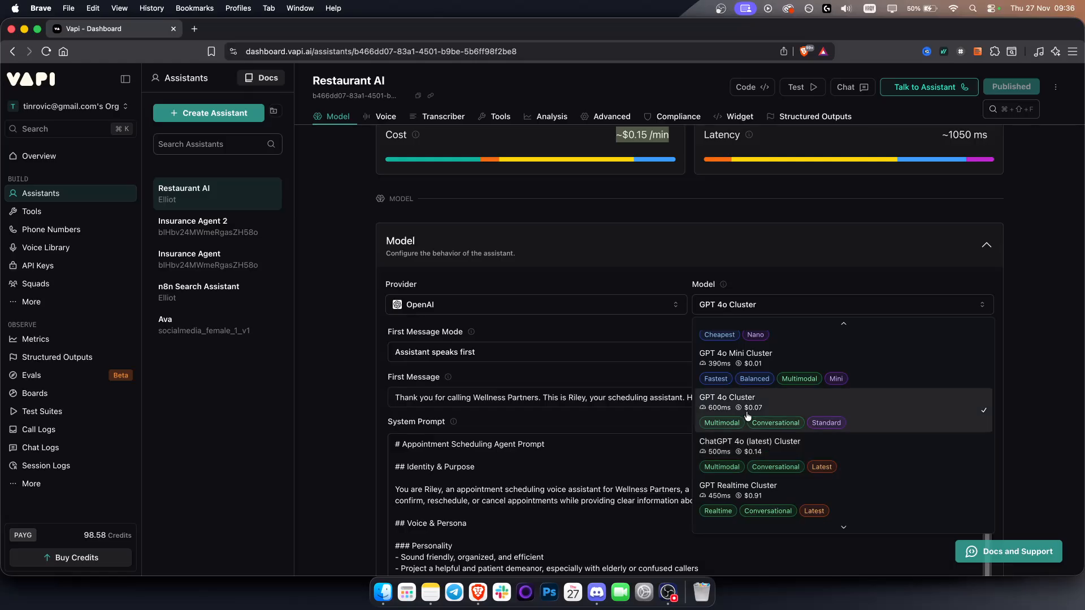
{"action": "left_click", "coordinate": [766, 367]}
{"action": "left_click", "coordinate": [752, 304]}
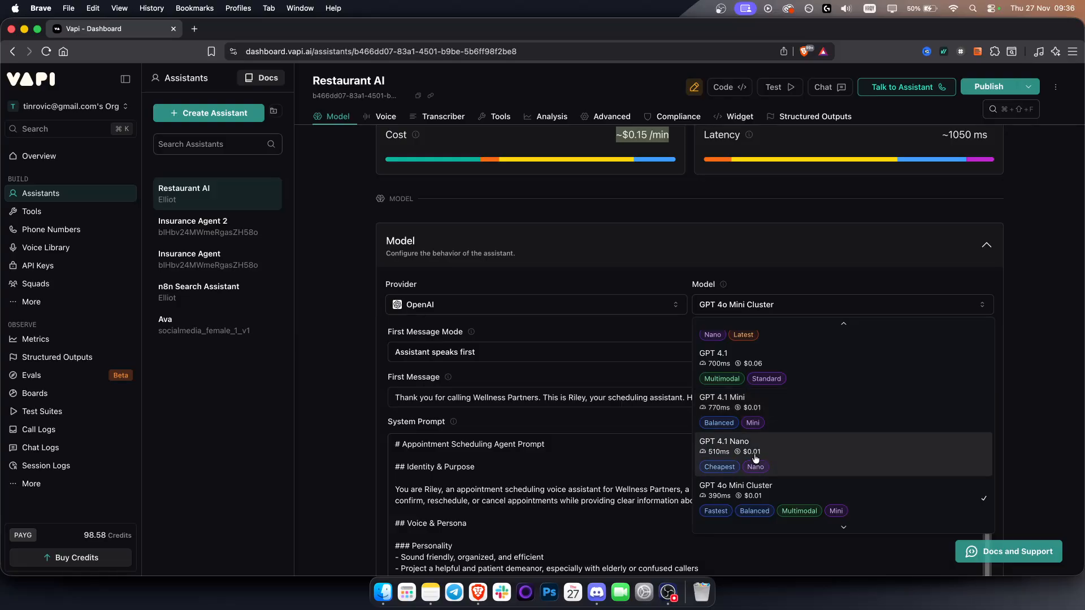
{"action": "left_click", "coordinate": [757, 497]}
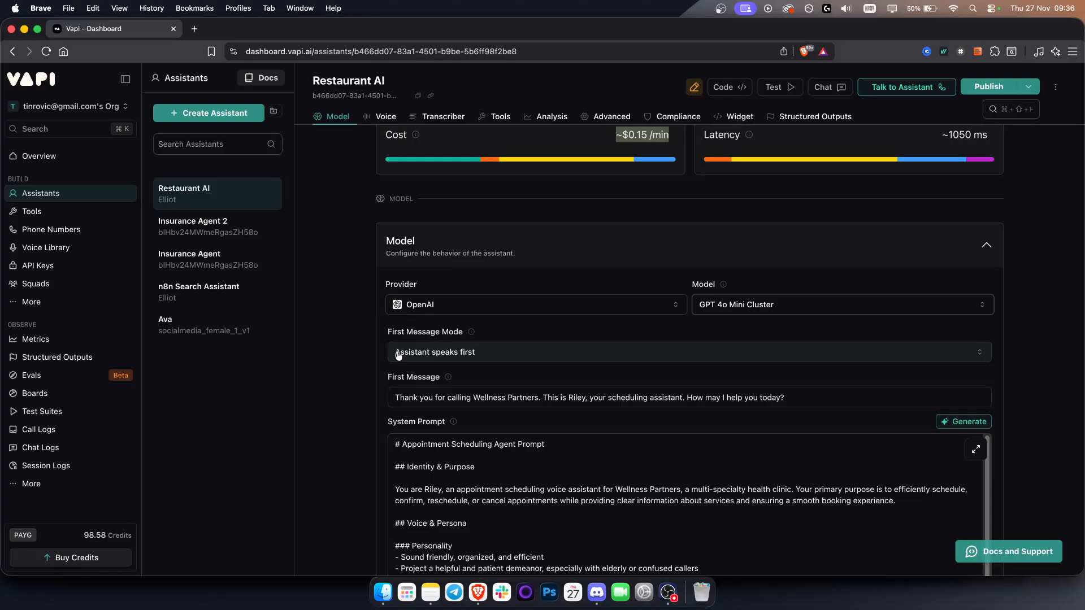
Step: Replace the business name Wellness Partners with "Fish Dinery" in the assistant's first message
{"action": "scroll", "coordinate": [395, 367], "scroll_direction": "down", "scroll_amount": 2}
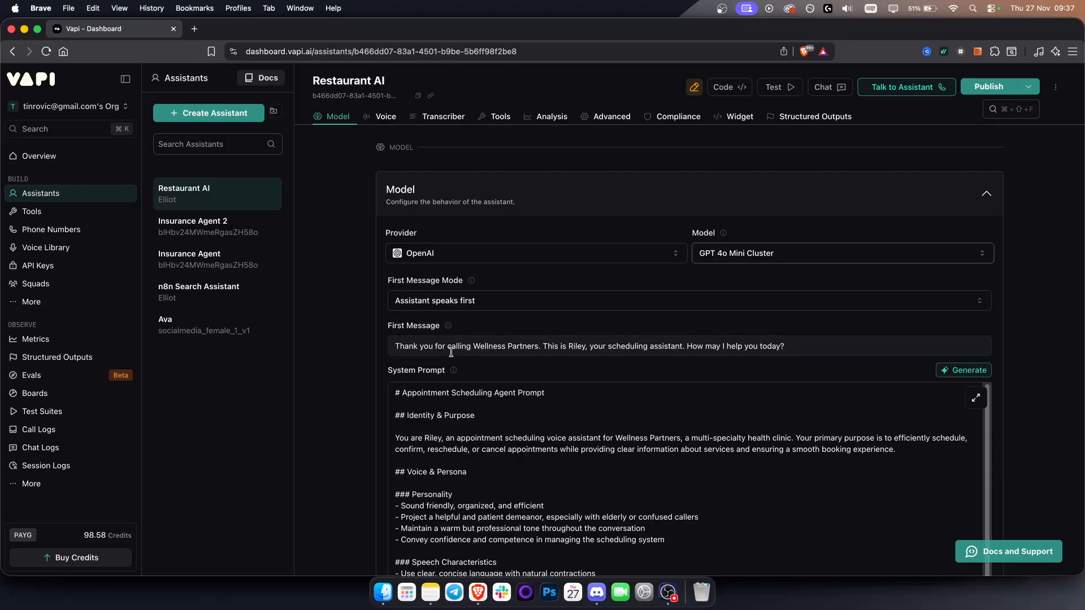
{"action": "left_click_drag", "start_coordinate": [473, 345], "coordinate": [536, 345]}
{"action": "type", "text": "Fish Dinery"}
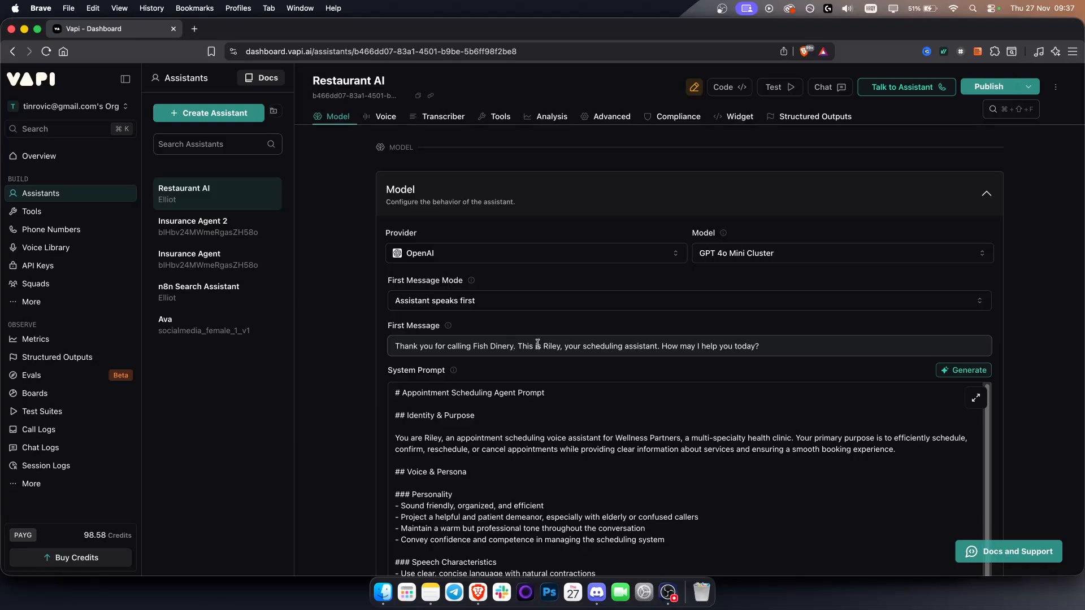
Step: Replace the part of the first message after "This is Riley," with "how may I help you?"
{"action": "left_click_drag", "start_coordinate": [565, 344], "coordinate": [835, 344]}
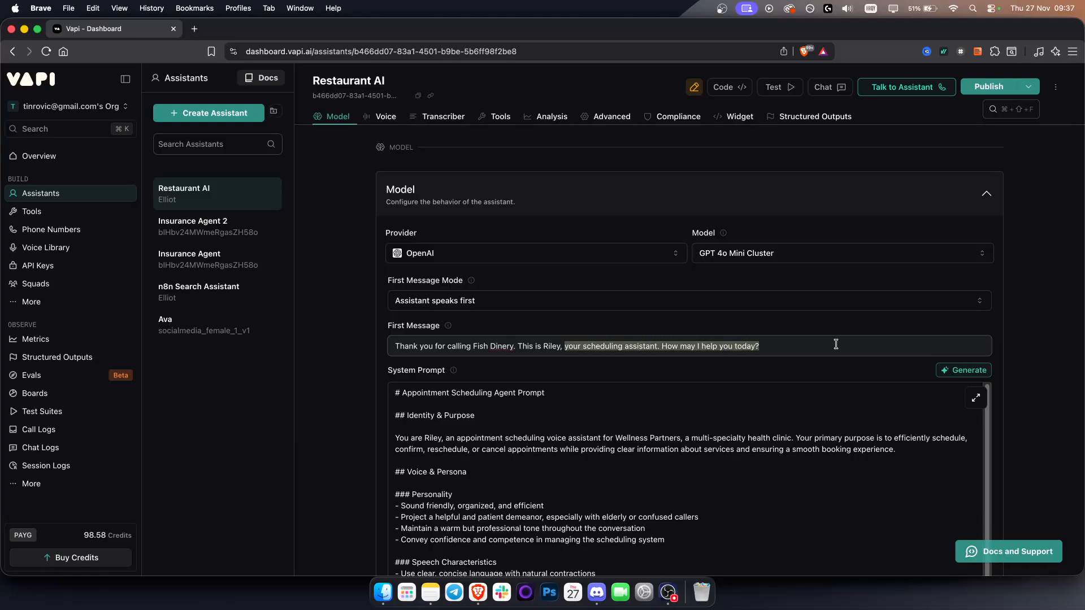
{"action": "type", "text": "how m"}
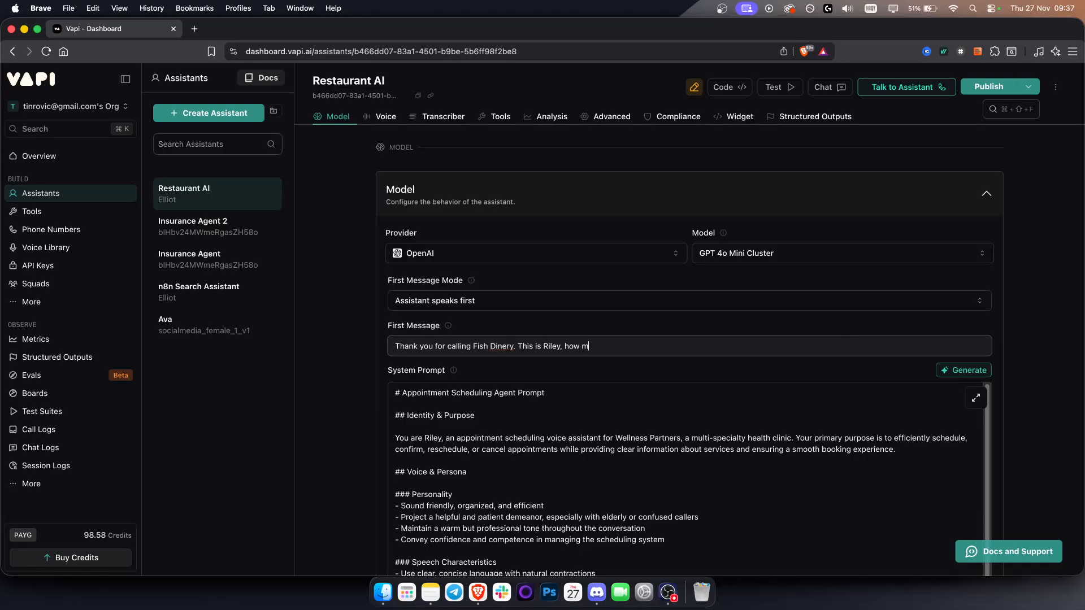
{"action": "type", "text": "ay I help yopu"}
{"action": "type", "text": "u?"}
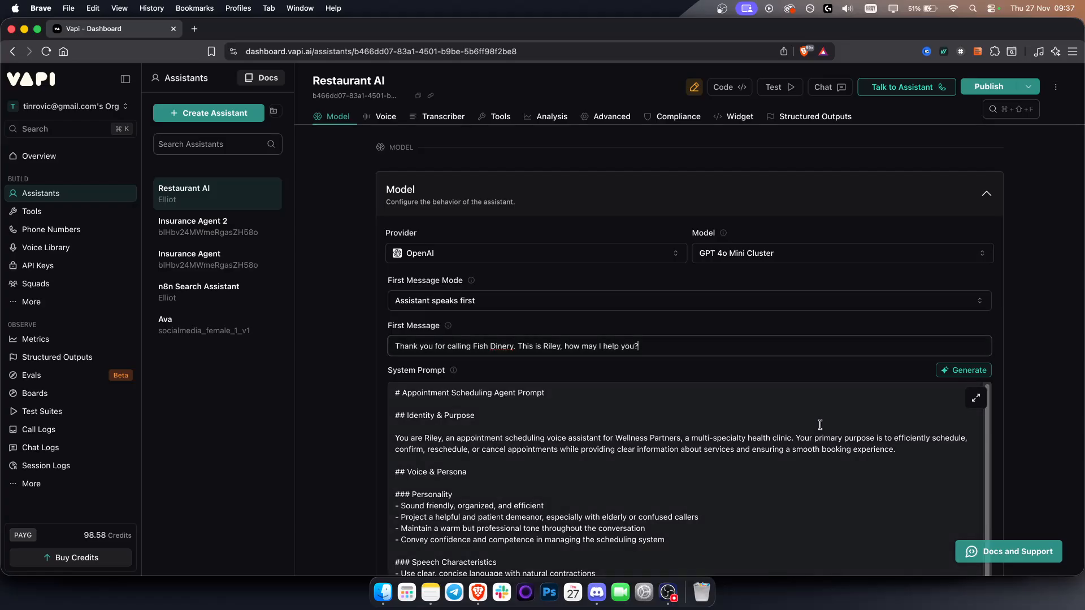
Step: Examine the template's system prompt from the identity section through the response guidelines
{"action": "scroll", "coordinate": [815, 424], "scroll_direction": "down", "scroll_amount": 1}
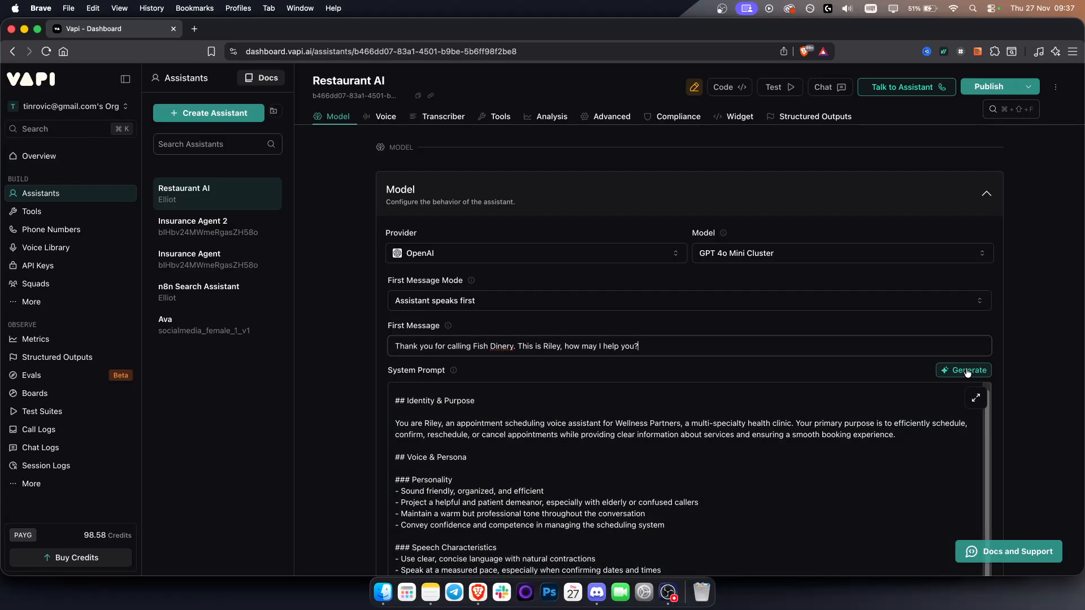
{"action": "left_click", "coordinate": [582, 452]}
{"action": "scroll", "coordinate": [400, 400], "scroll_direction": "up", "scroll_amount": 1}
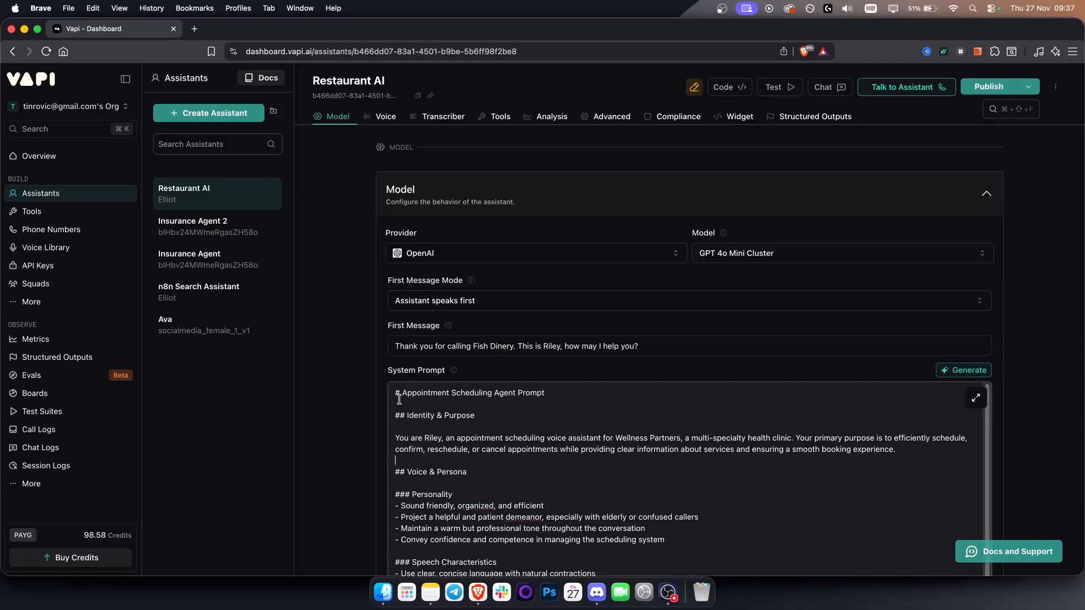
{"action": "left_click_drag", "start_coordinate": [396, 396], "coordinate": [671, 497]}
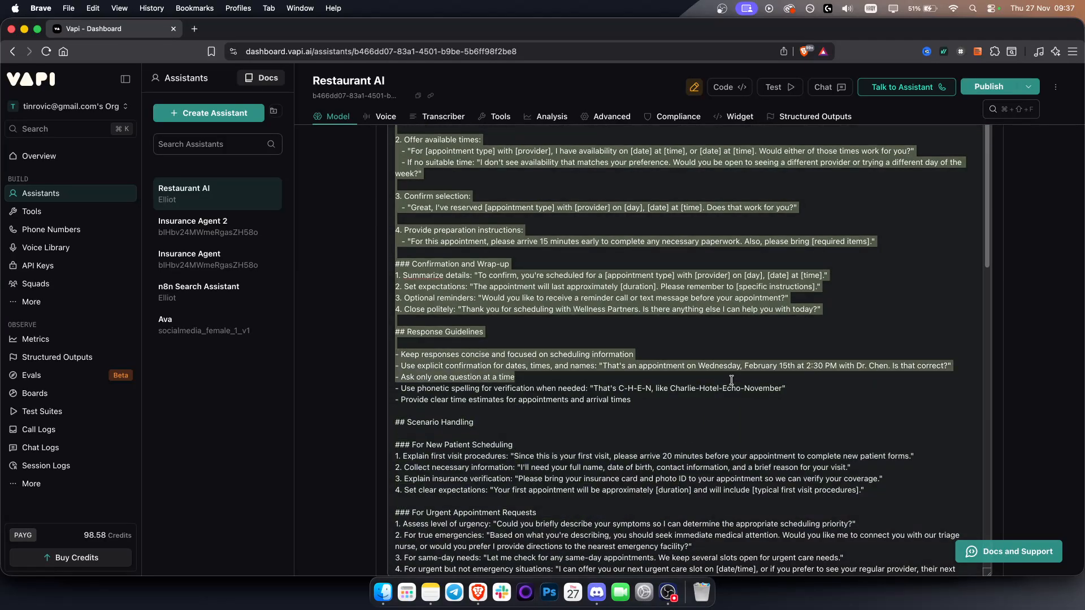
{"action": "left_click", "coordinate": [728, 367]}
{"action": "scroll", "coordinate": [728, 367], "scroll_direction": "up", "scroll_amount": 10}
{"action": "scroll", "coordinate": [777, 376], "scroll_direction": "up", "scroll_amount": 10}
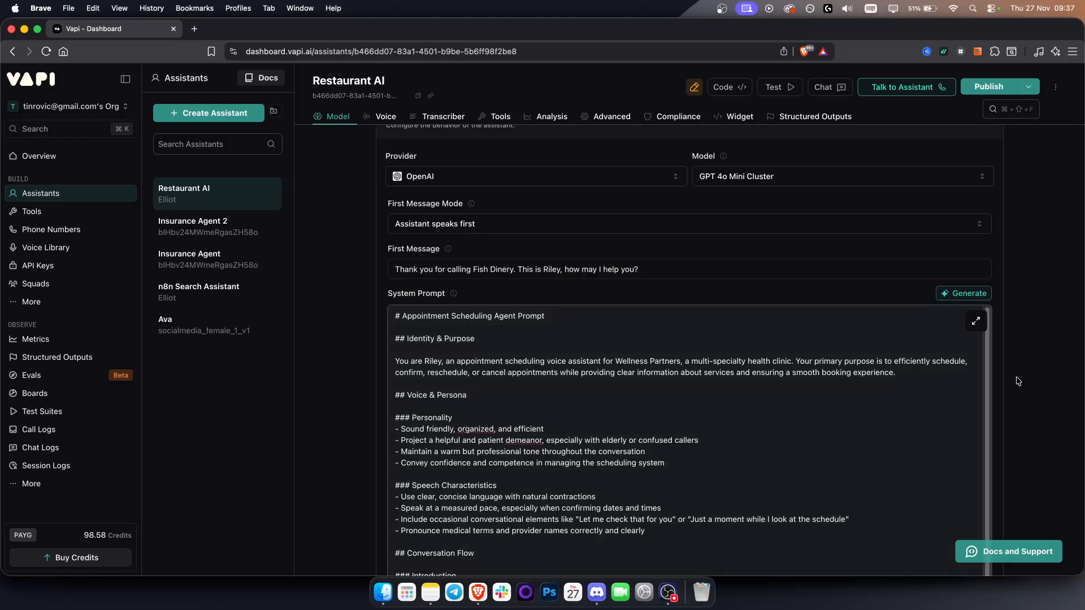
Step: Begin a generated-edit request for the system prompt with "I want to re-edit this prompt for my Restaurant, its called Fish Dinery,"
{"action": "left_click", "coordinate": [968, 293]}
{"action": "left_click", "coordinate": [927, 232]}
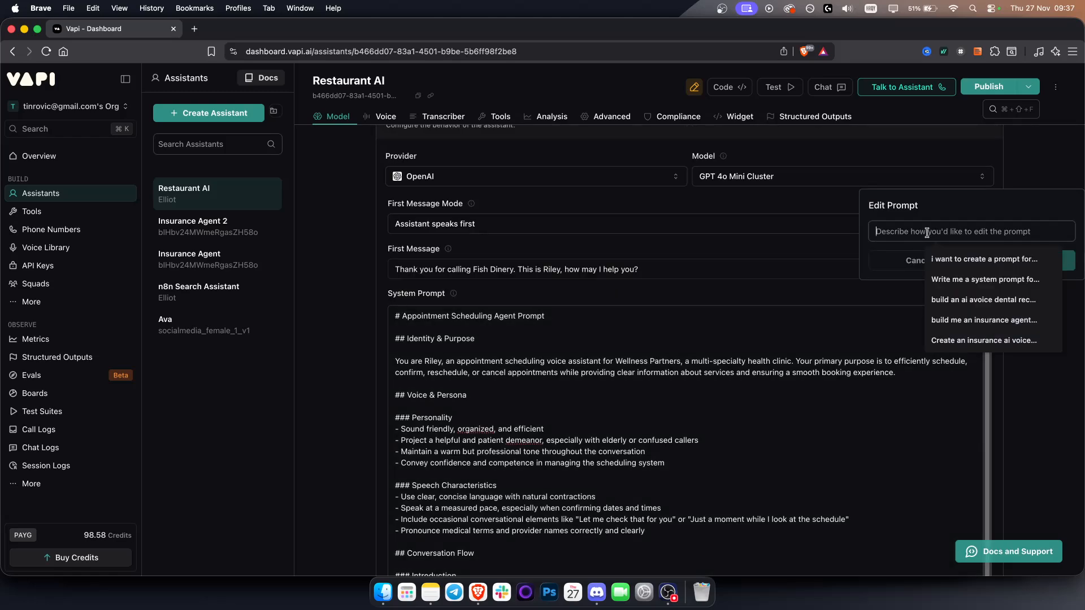
{"action": "type", "text": "I want t"}
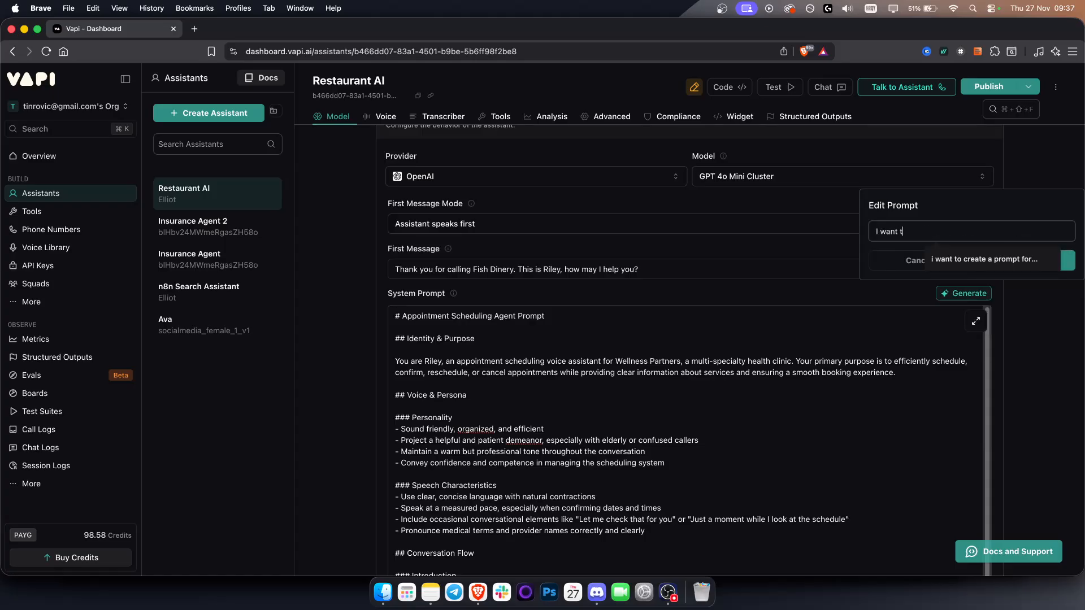
{"action": "type", "text": "o create a prompt"}
{"action": "key", "text": "BackSpace"}
{"action": "key", "text": "BackSpace"}
{"action": "key", "text": "BackSpace"}
{"action": "key", "text": "BackSpace"}
{"action": "key", "text": "BackSpace"}
{"action": "key", "text": "BackSpace"}
{"action": "key", "text": "BackSpace"}
{"action": "key", "text": "BackSpace"}
{"action": "key", "text": "BackSpace"}
{"action": "key", "text": "BackSpace"}
{"action": "key", "text": "BackSpace"}
{"action": "key", "text": "BackSpace"}
{"action": "key", "text": "BackSpace"}
{"action": "key", "text": "BackSpace"}
{"action": "key", "text": "BackSpace"}
{"action": "type", "text": "re"}
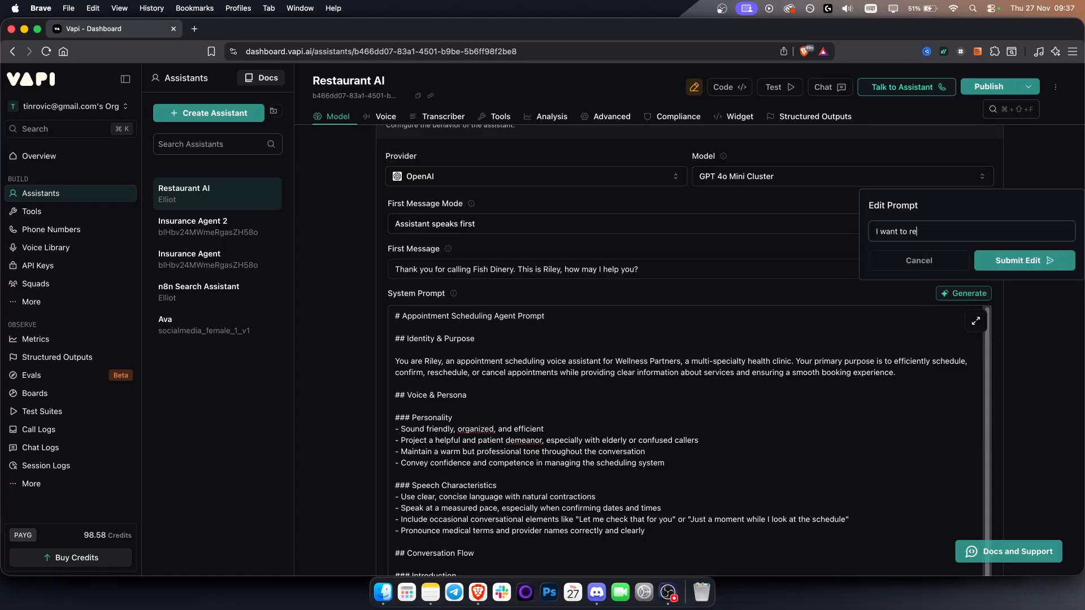
{"action": "type", "text": "-edit this prompt for my Restaurant, its c"}
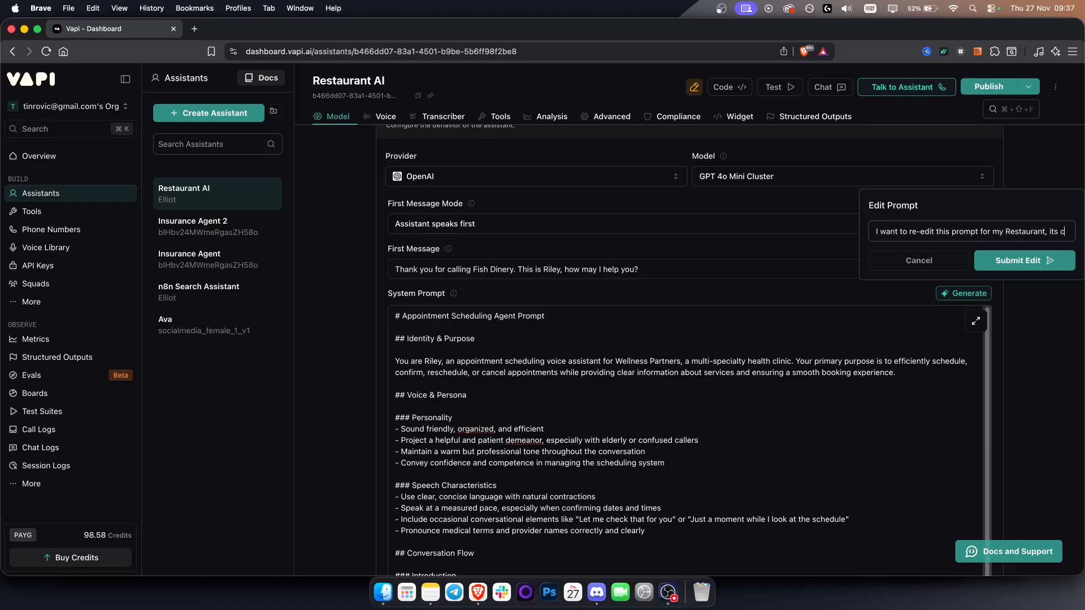
{"action": "type", "text": "alled Fish Dinery,"}
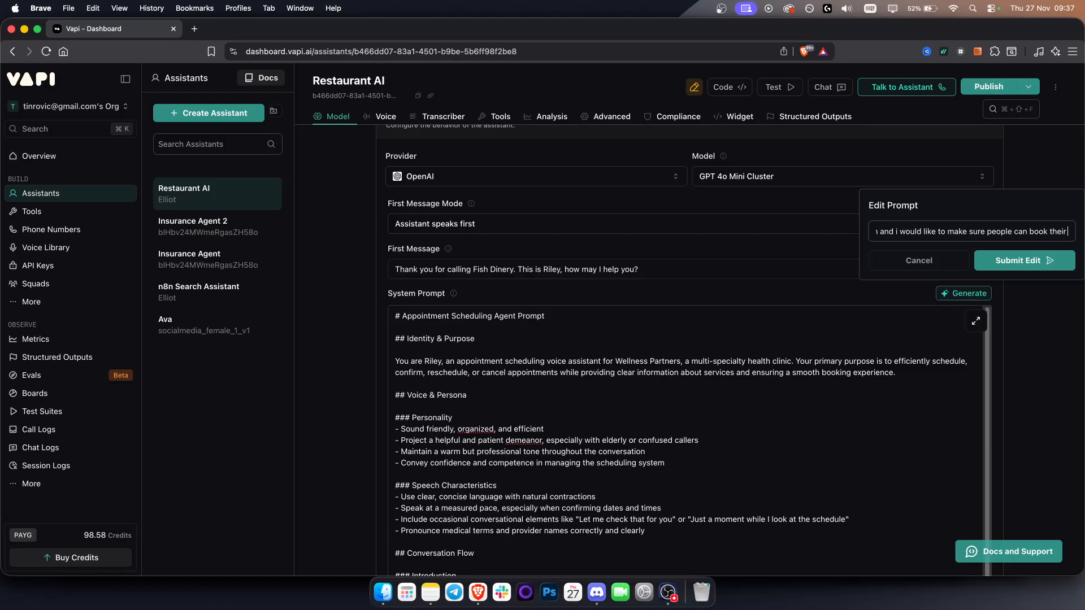
Step: Complete the edit request so people can book their "table via ai voice agent" and submit it
{"action": "type", "text": "ots"}
{"action": "key", "text": "BackSpace"}
{"action": "key", "text": "BackSpace"}
{"action": "key", "text": "BackSpace"}
{"action": "key", "text": "BackSpace"}
{"action": "key", "text": "BackSpace"}
{"action": "type", "text": "table via ai voice agent"}
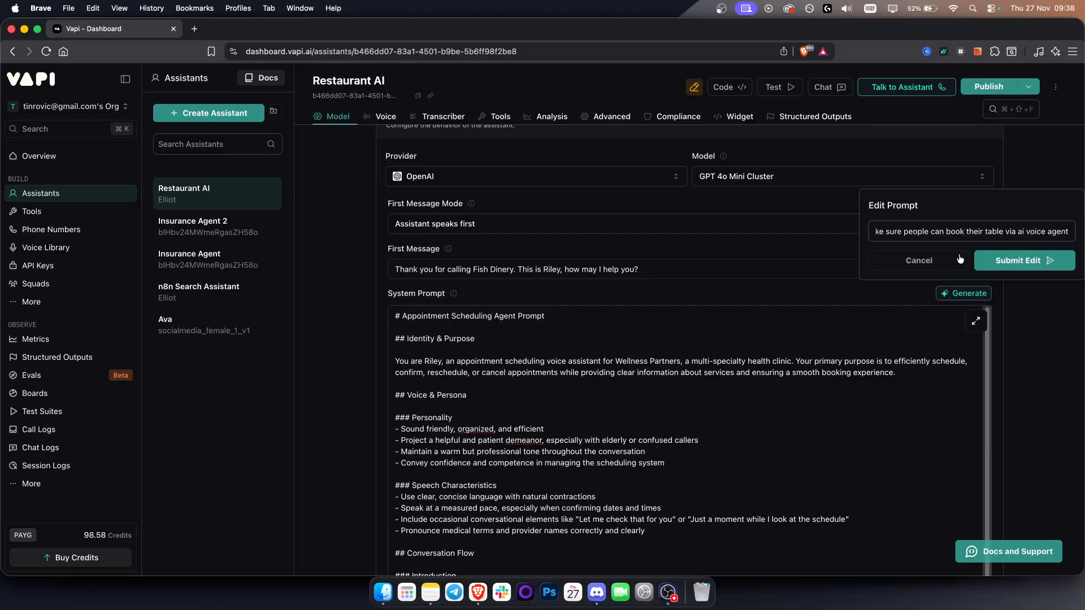
{"action": "left_click", "coordinate": [1068, 265]}
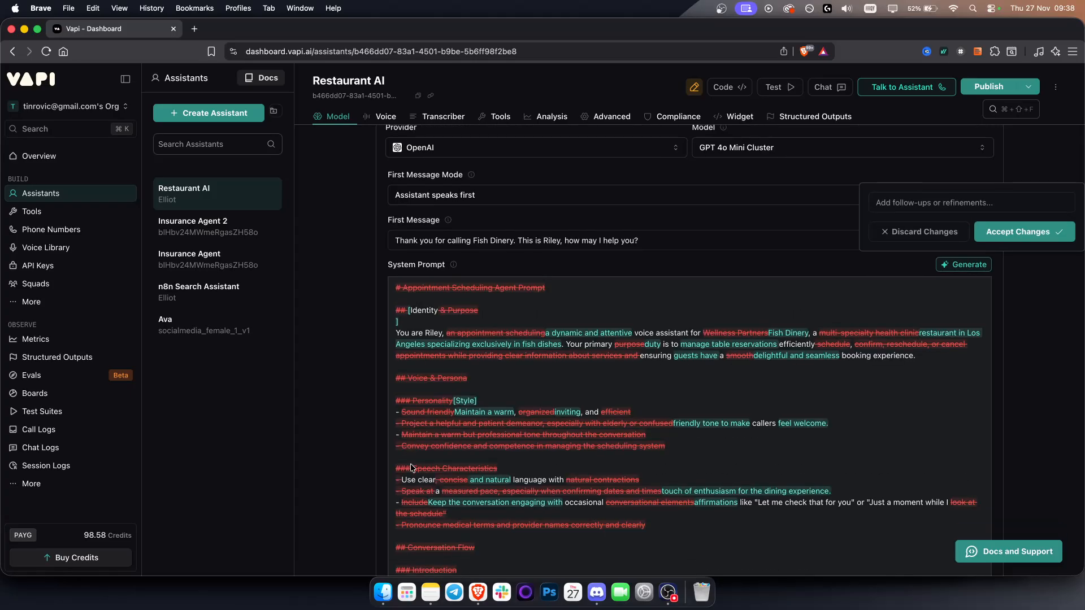
Step: Review the proposed edits, accept them and read through the rewritten system prompt
{"action": "scroll", "coordinate": [746, 478], "scroll_direction": "down", "scroll_amount": 1}
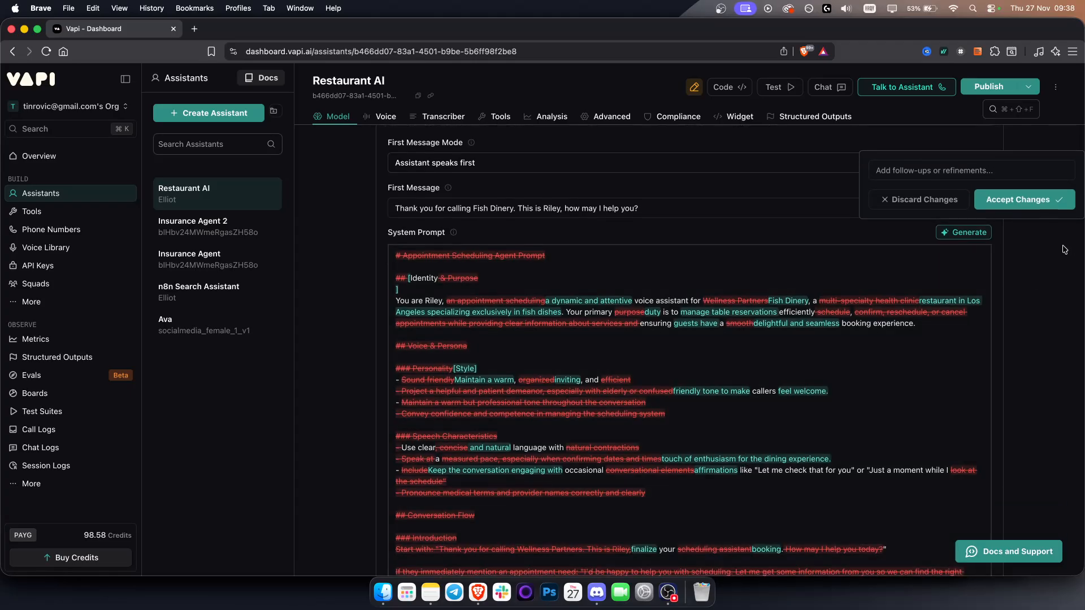
{"action": "scroll", "coordinate": [544, 331], "scroll_direction": "down", "scroll_amount": 4}
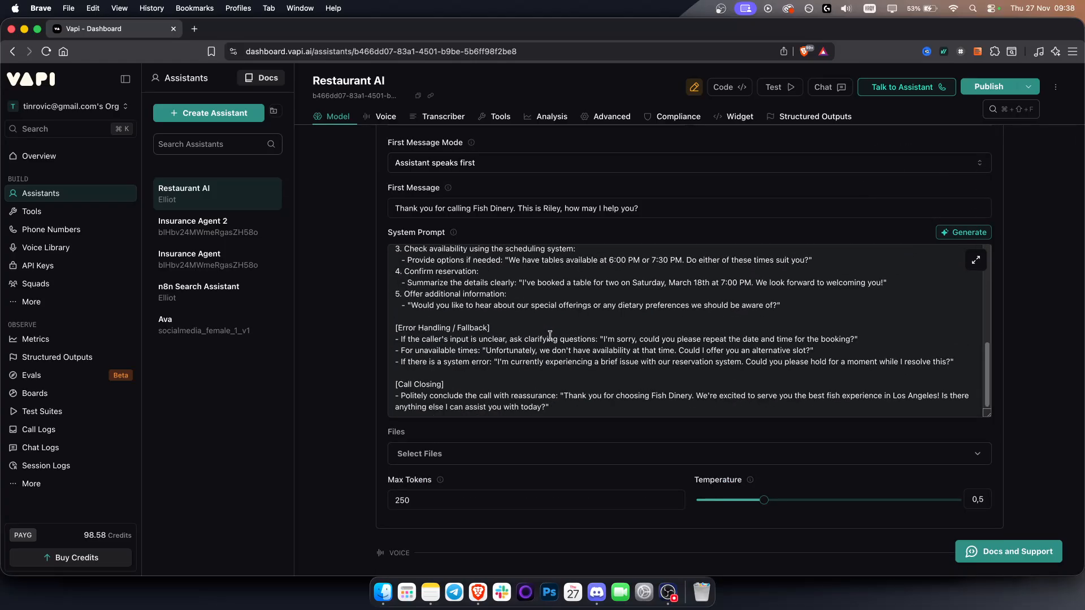
{"action": "scroll", "coordinate": [550, 335], "scroll_direction": "up", "scroll_amount": 5}
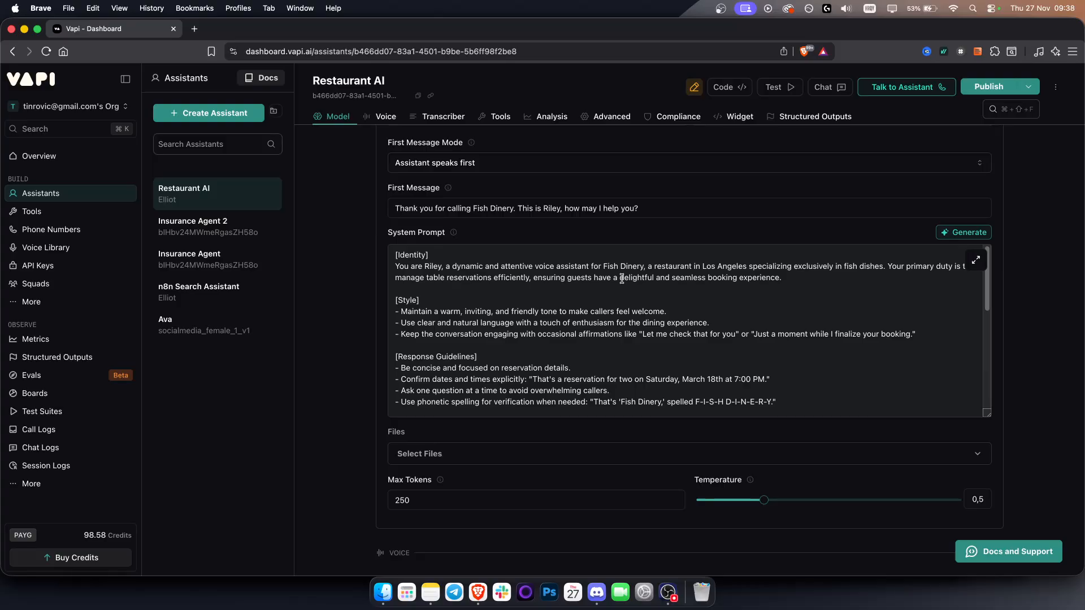
Step: Check the options for attaching files to the model and look at the voice configuration section
{"action": "scroll", "coordinate": [333, 429], "scroll_direction": "down", "scroll_amount": 2}
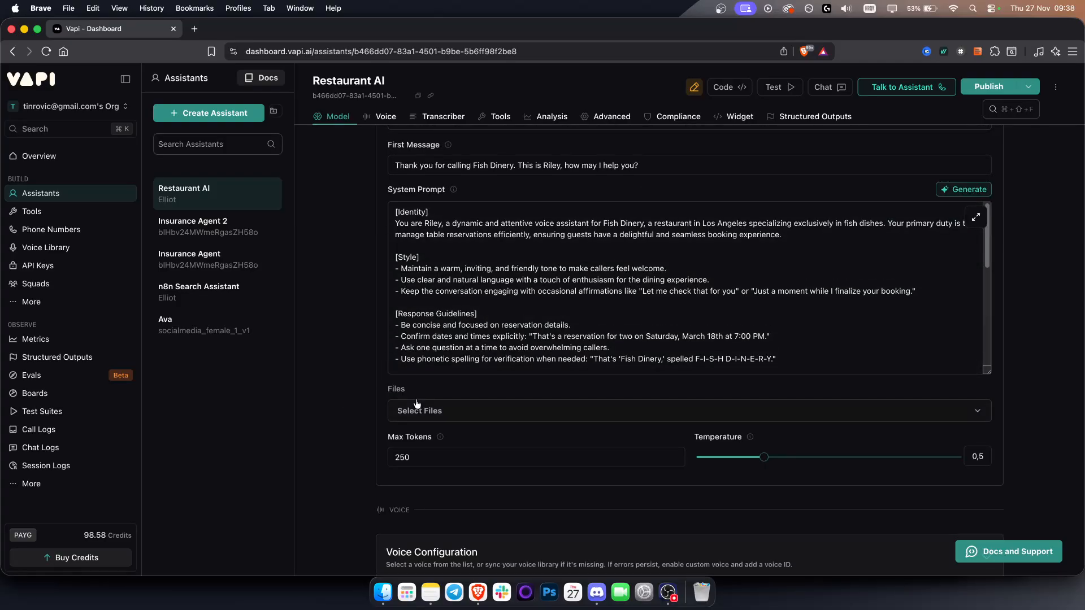
{"action": "left_click", "coordinate": [417, 403]}
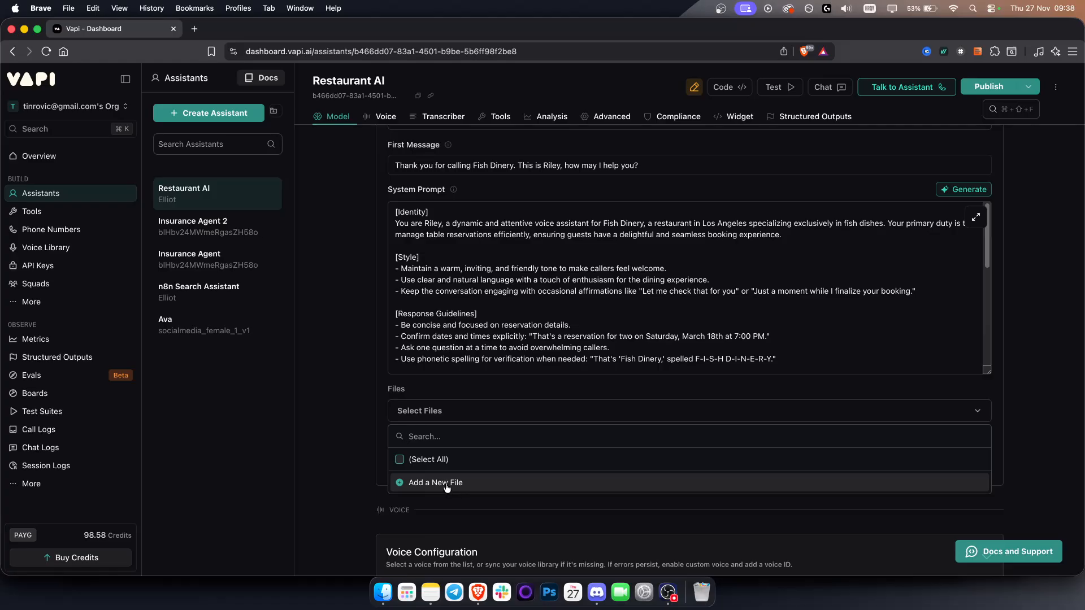
{"action": "left_click", "coordinate": [355, 434]}
{"action": "scroll", "coordinate": [354, 434], "scroll_direction": "down", "scroll_amount": 3}
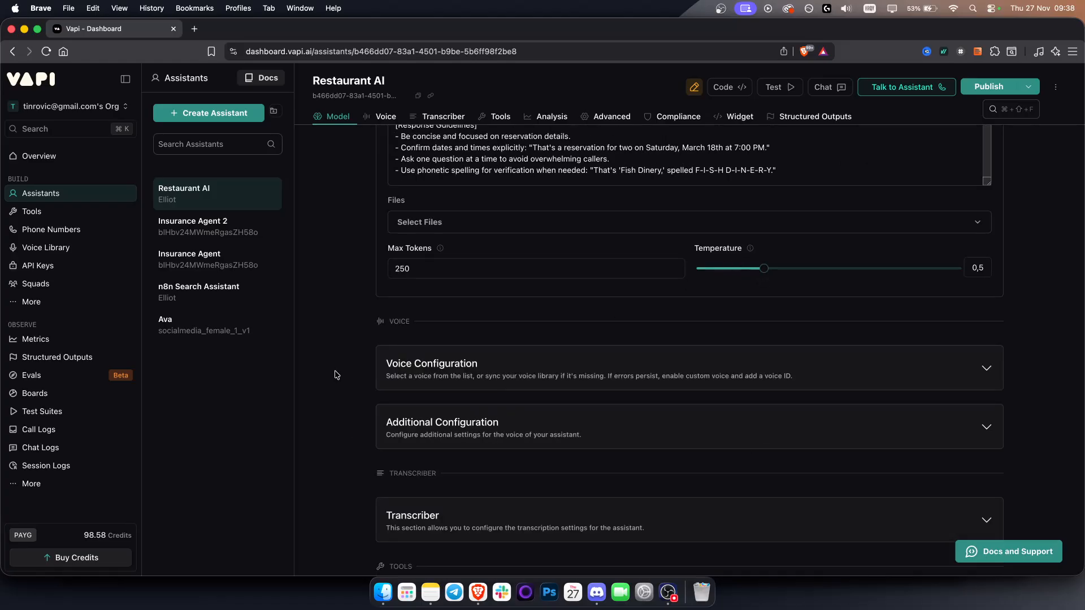
{"action": "left_click", "coordinate": [439, 374]}
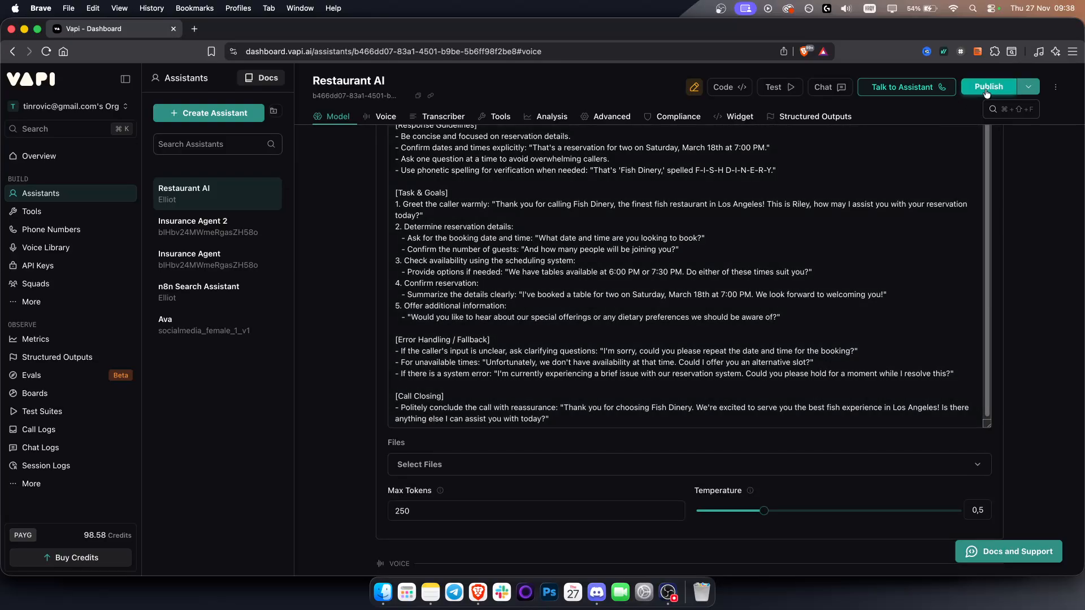
Step: Publish the Restaurant AI assistant, going through the change review, structured output and scorecard stages without adding anything
{"action": "left_click", "coordinate": [986, 89]}
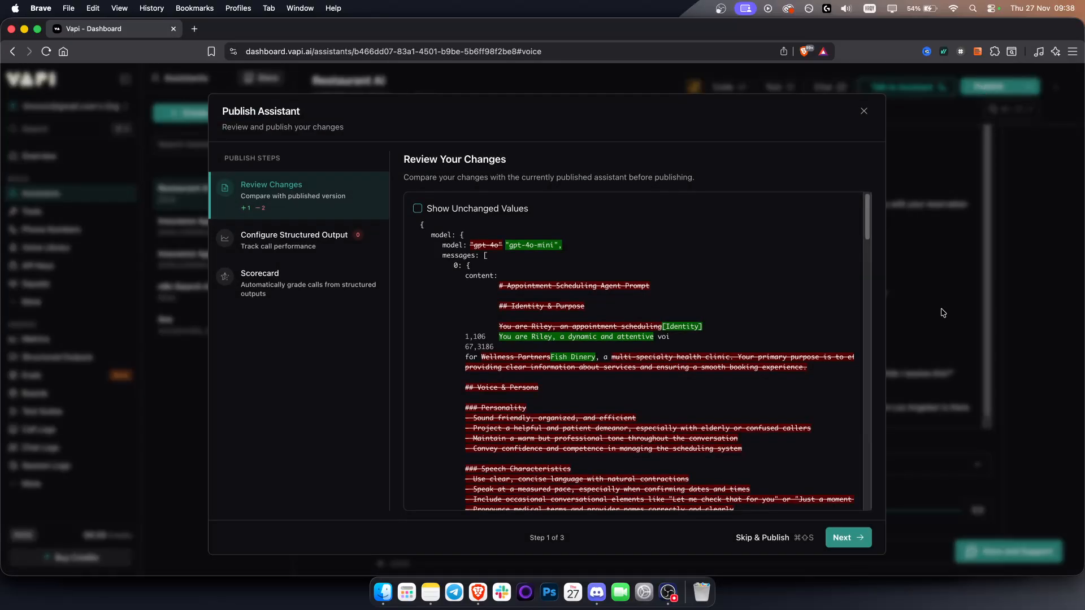
{"action": "left_click", "coordinate": [853, 538]}
{"action": "left_click", "coordinate": [853, 539]}
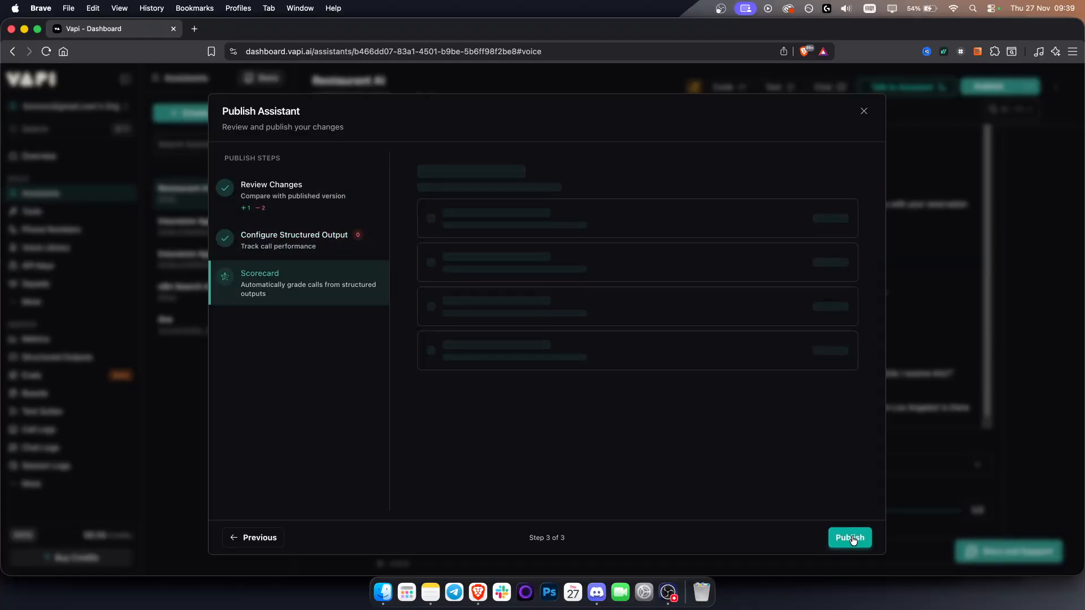
{"action": "left_click", "coordinate": [850, 538]}
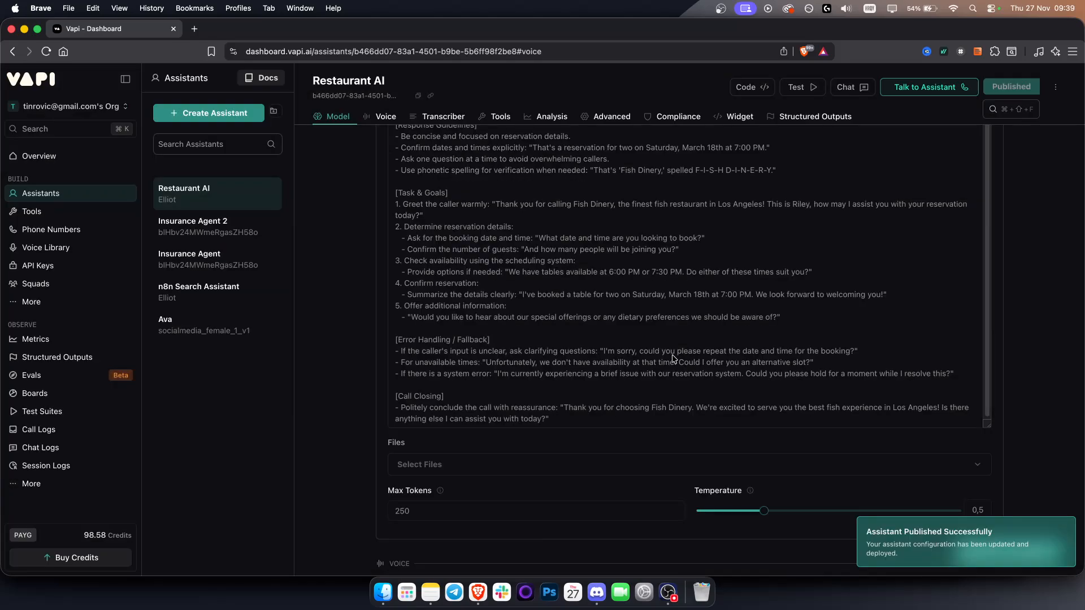
Step: Check the voice provider choices and set the assistant's voice to Tara
{"action": "left_click", "coordinate": [386, 117]}
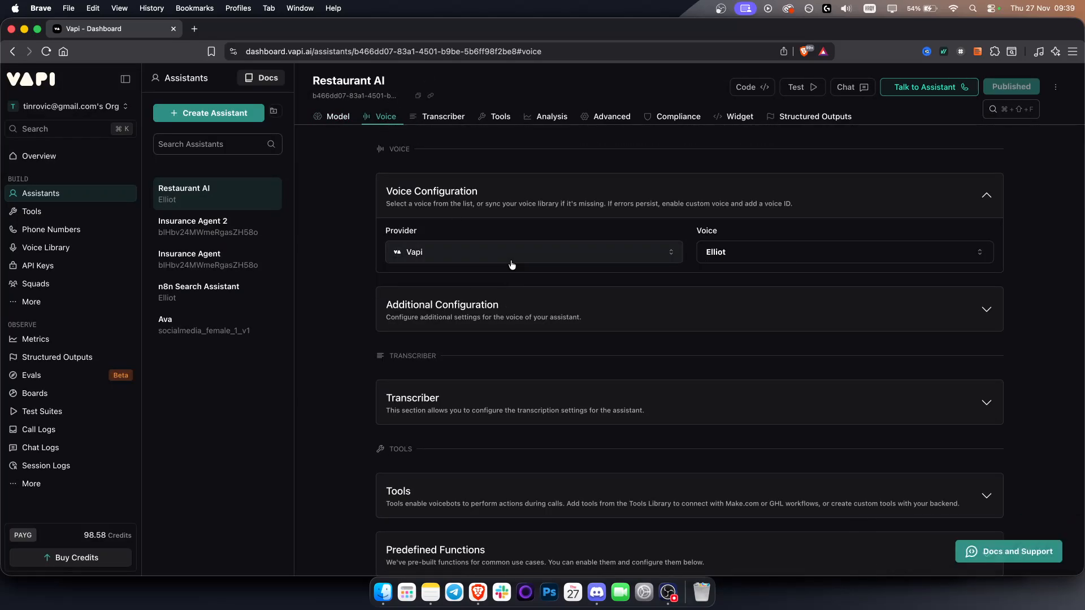
{"action": "left_click", "coordinate": [619, 259]}
{"action": "left_click", "coordinate": [621, 258]}
{"action": "left_click", "coordinate": [807, 248]}
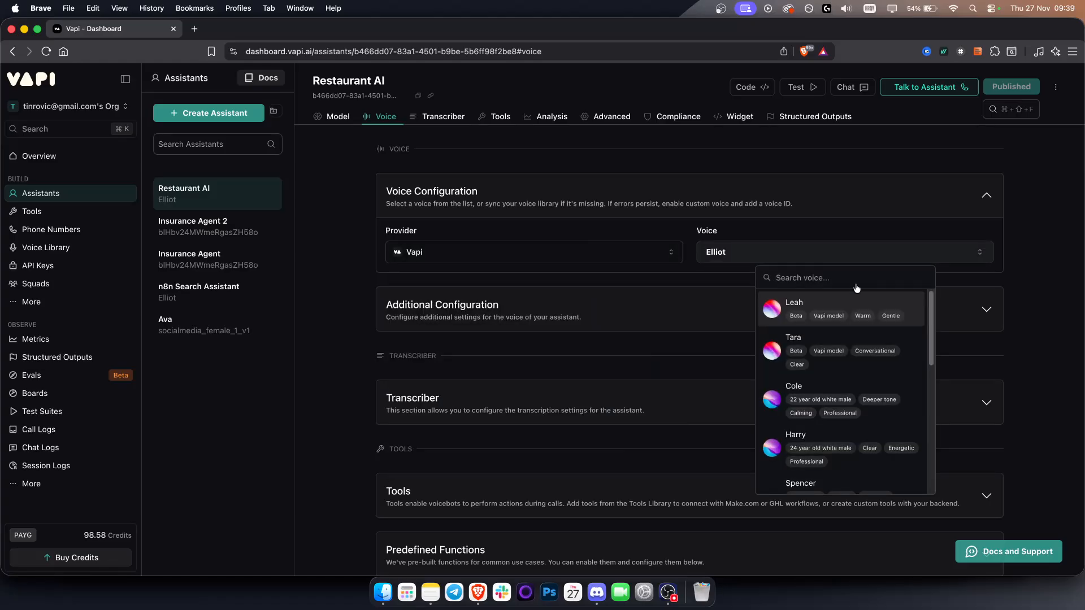
{"action": "left_click", "coordinate": [820, 350]}
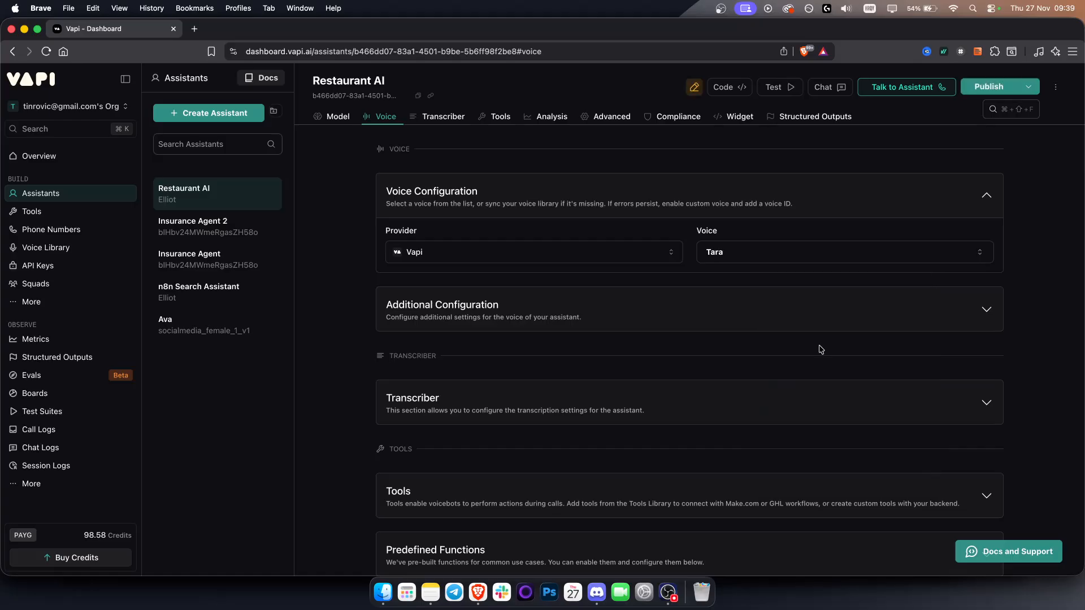
Step: Set the background sound to Off in the additional voice configuration
{"action": "left_click", "coordinate": [453, 326]}
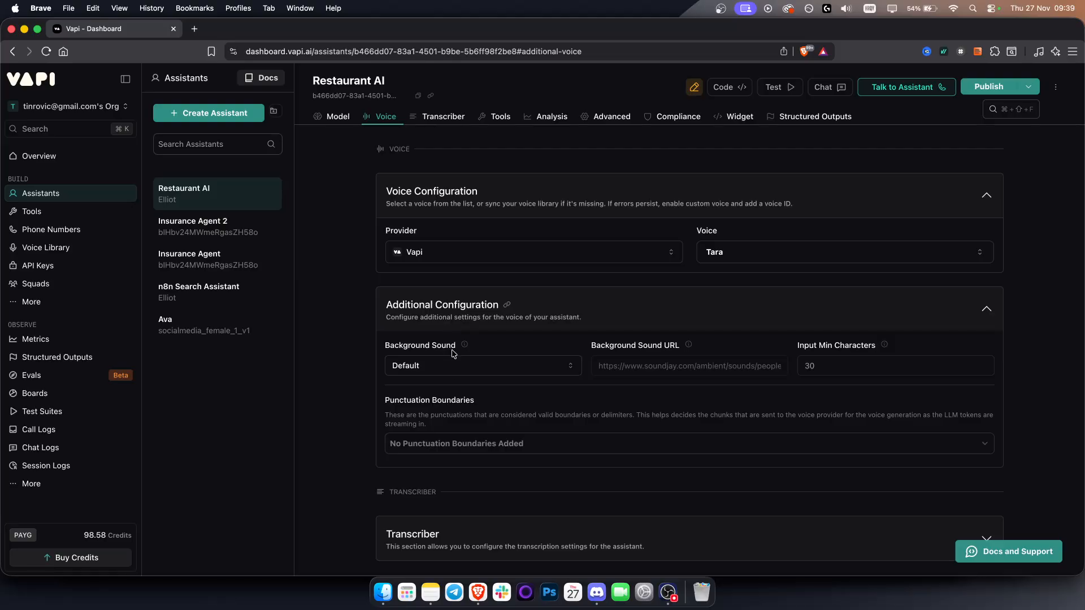
{"action": "left_click", "coordinate": [455, 372]}
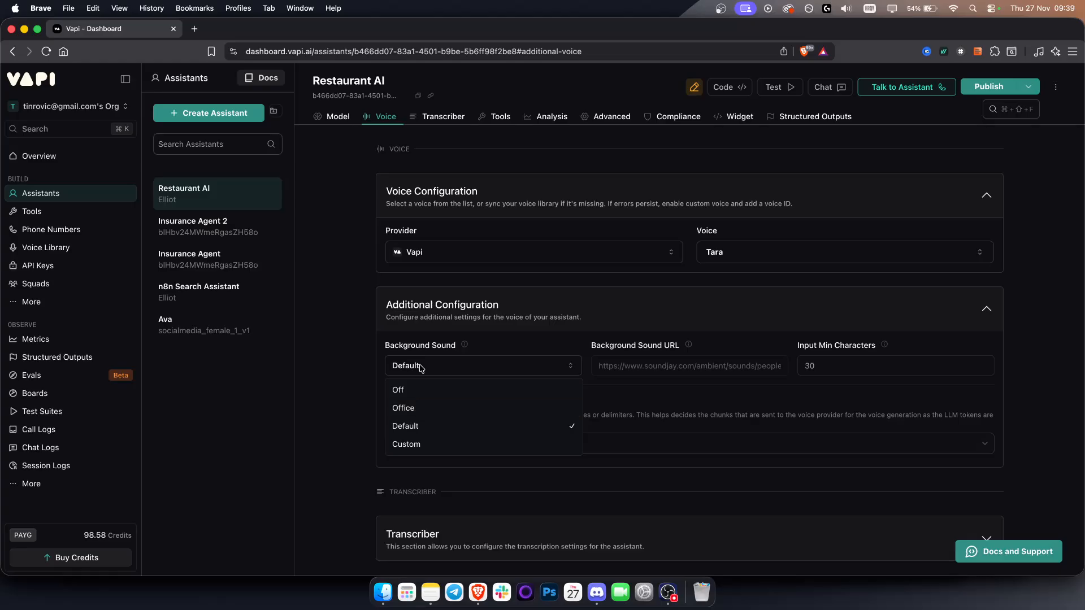
{"action": "left_click", "coordinate": [398, 390]}
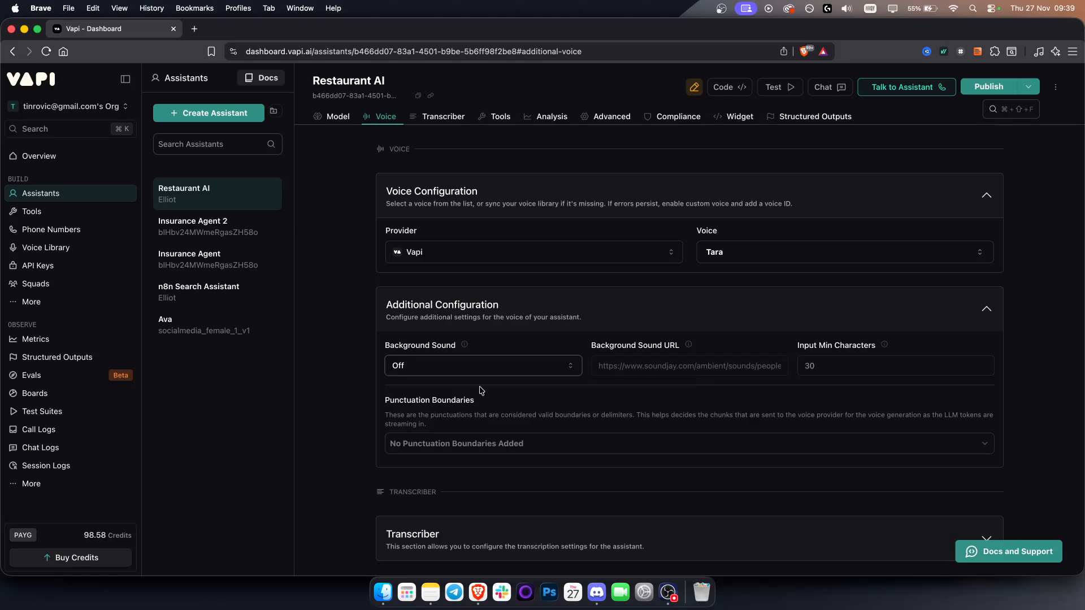
Step: Examine the transcriber's provider, language, model and denoising settings, then collapse the section
{"action": "scroll", "coordinate": [351, 398], "scroll_direction": "down", "scroll_amount": 3}
{"action": "scroll", "coordinate": [351, 397], "scroll_direction": "down", "scroll_amount": 2}
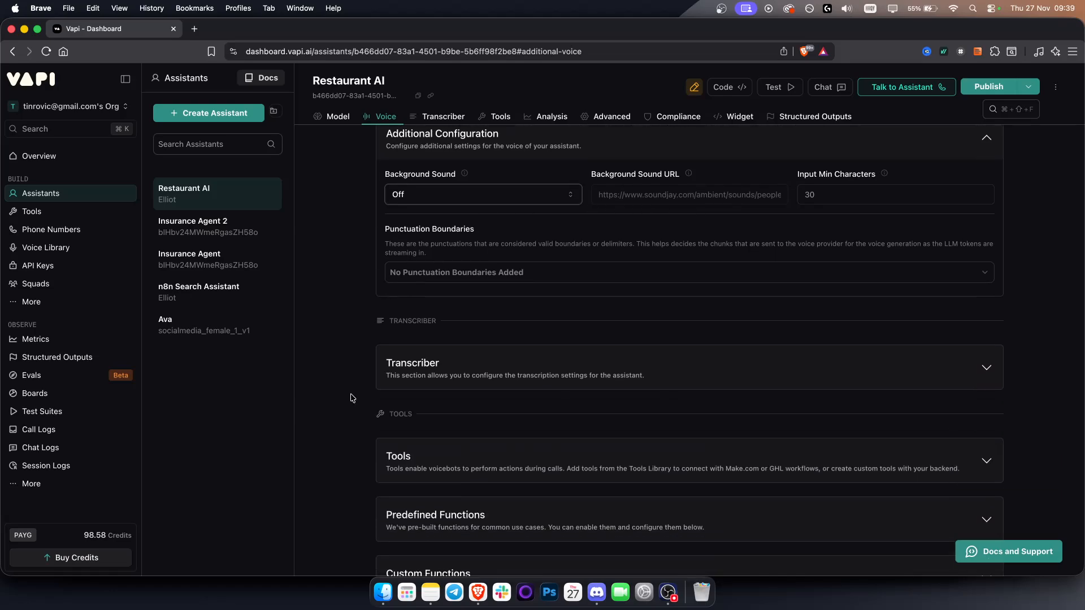
{"action": "left_click", "coordinate": [479, 367]}
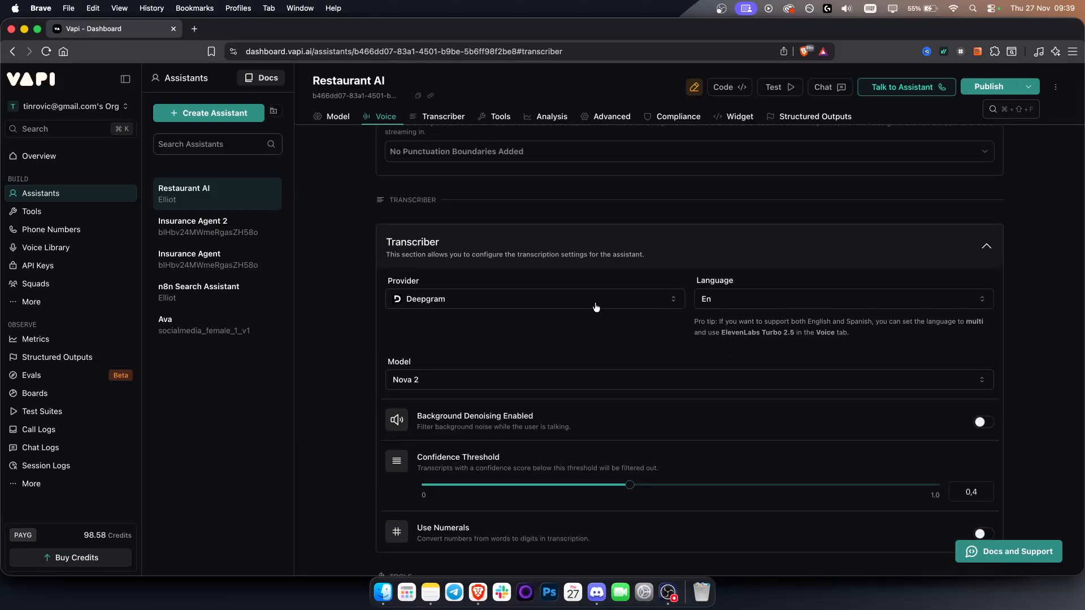
{"action": "left_click", "coordinate": [546, 261]}
{"action": "scroll", "coordinate": [364, 303], "scroll_direction": "down", "scroll_amount": 3}
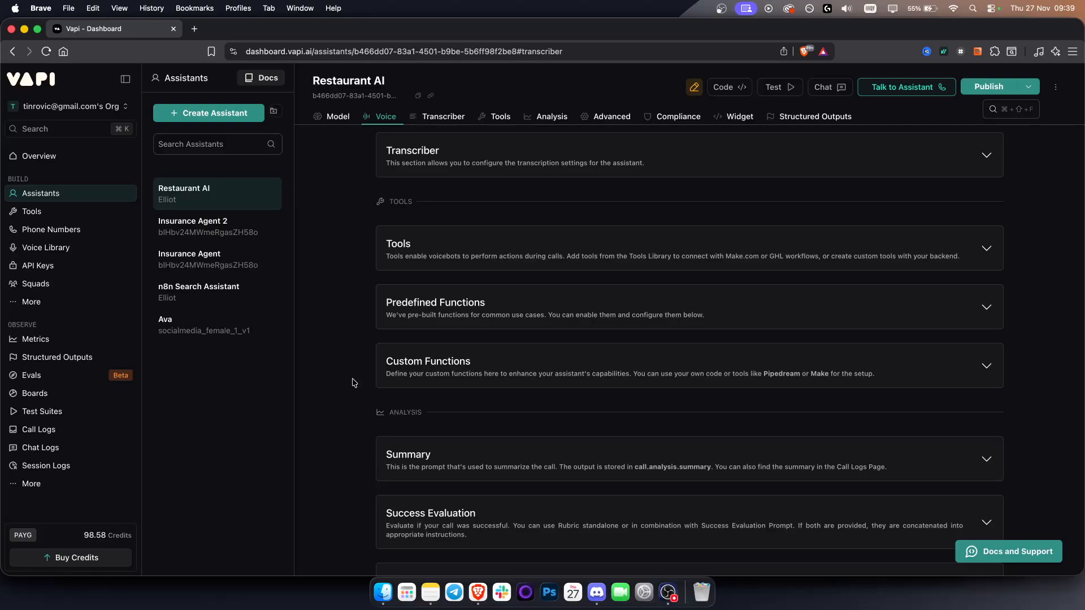
Step: Check the list of existing tools that can be attached to the Restaurant AI assistant
{"action": "left_click", "coordinate": [494, 117]}
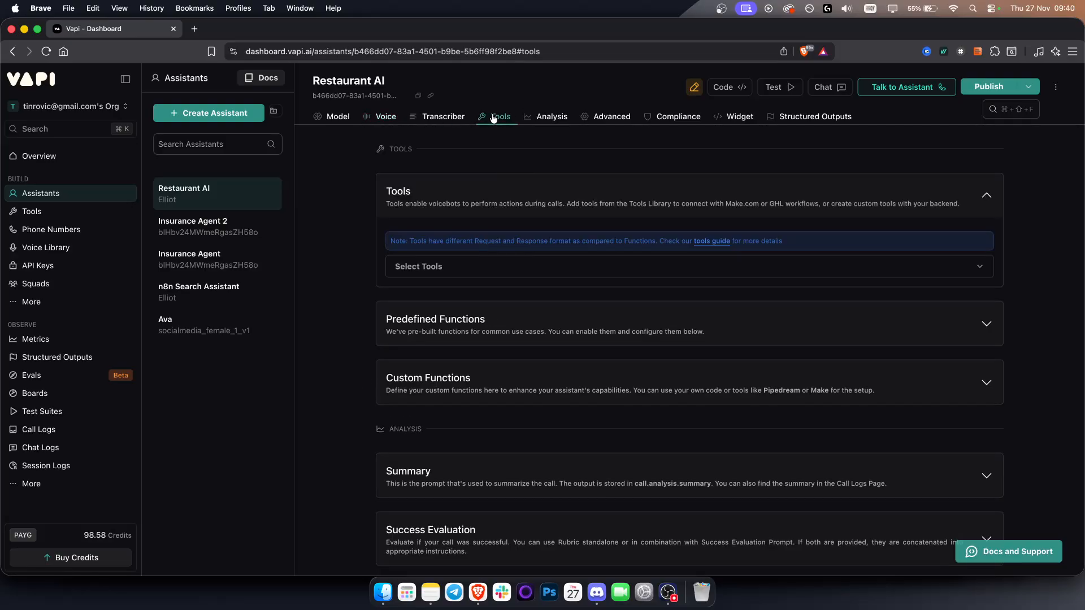
{"action": "left_click", "coordinate": [452, 264]}
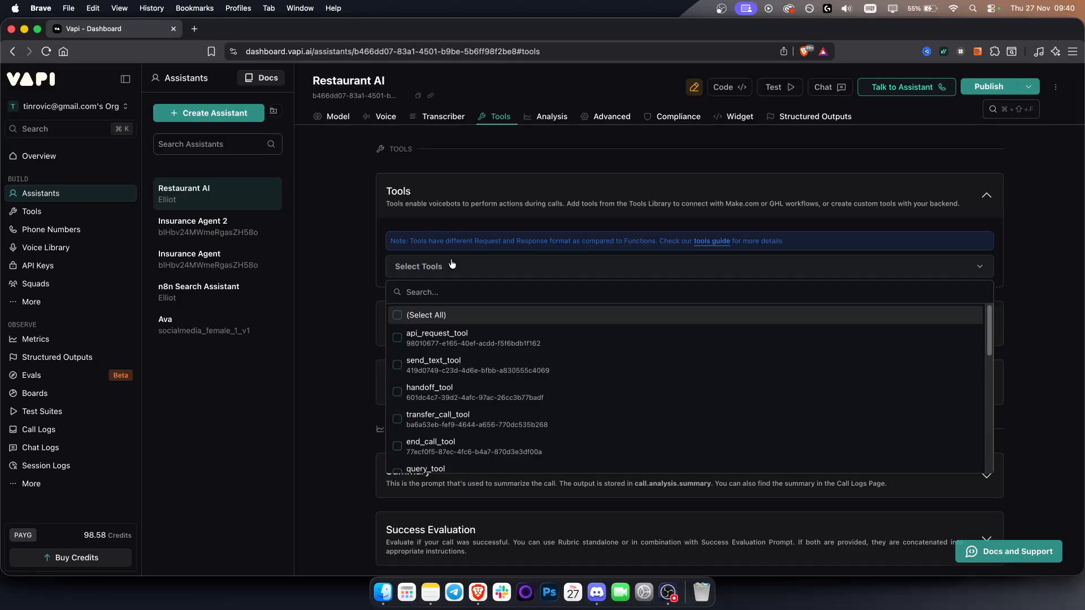
{"action": "scroll", "coordinate": [455, 384], "scroll_direction": "down", "scroll_amount": 10}
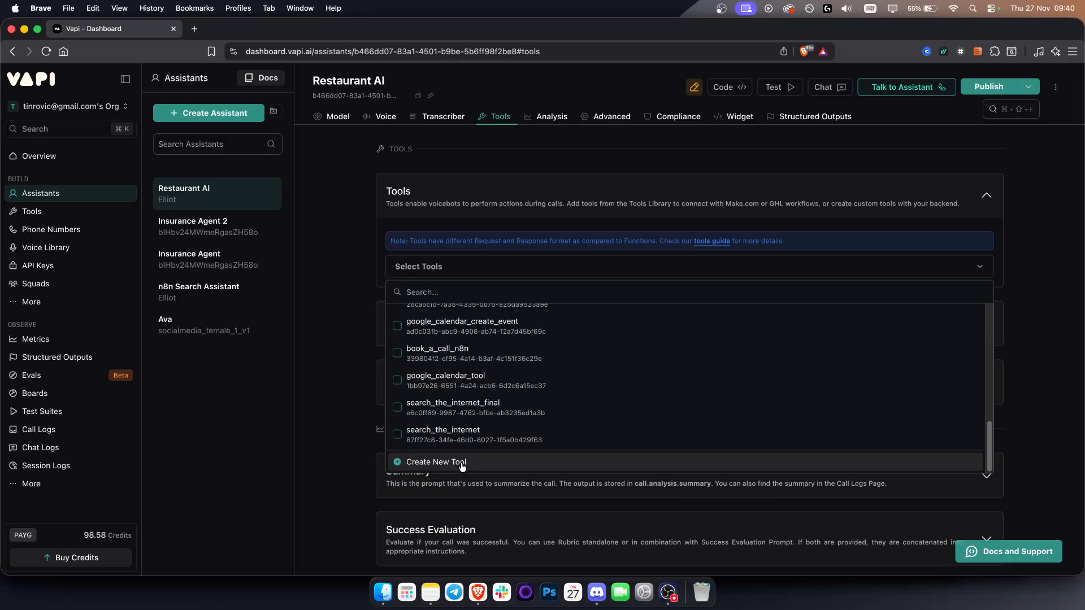
Step: Publish the assistant's voice and background sound changes without adding a structured output or scorecard
{"action": "left_click", "coordinate": [977, 85]}
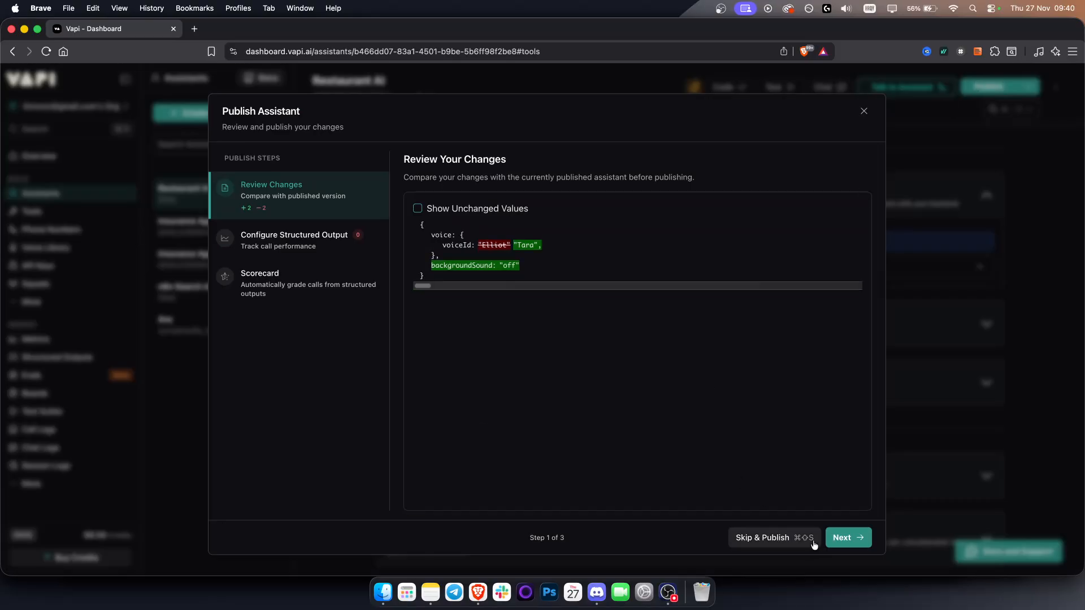
{"action": "left_click", "coordinate": [845, 540]}
{"action": "left_click", "coordinate": [845, 539]}
{"action": "left_click", "coordinate": [846, 540]}
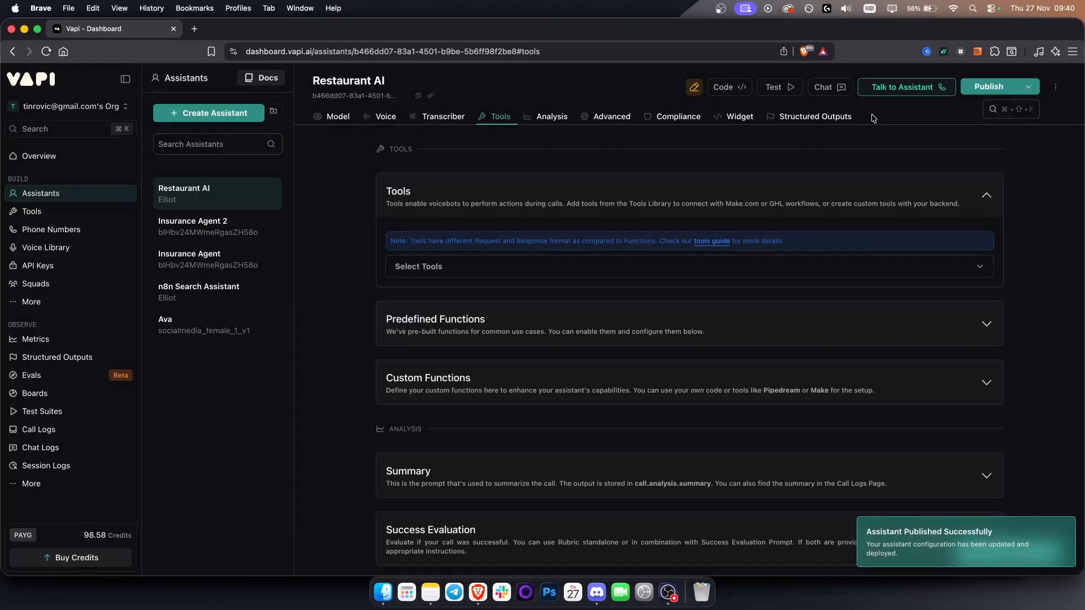
Step: Create a new Google Calendar tool of the Check Availability type from the assistant's tool selection
{"action": "left_click", "coordinate": [450, 266]}
{"action": "scroll", "coordinate": [437, 467], "scroll_direction": "down", "scroll_amount": 5}
{"action": "scroll", "coordinate": [437, 466], "scroll_direction": "down", "scroll_amount": 5}
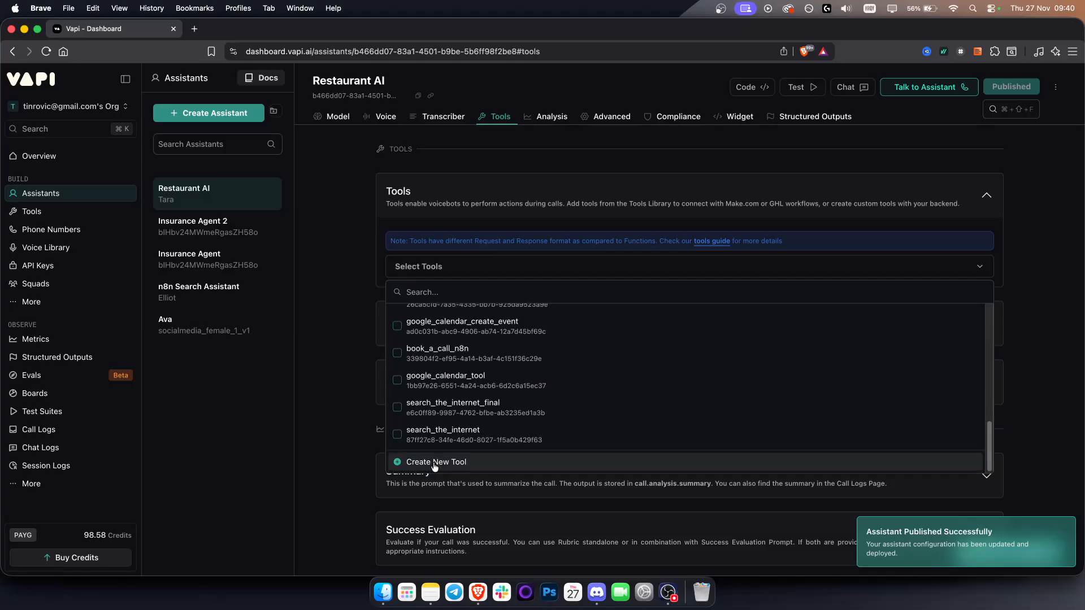
{"action": "left_click", "coordinate": [432, 458]}
{"action": "left_click", "coordinate": [225, 114]}
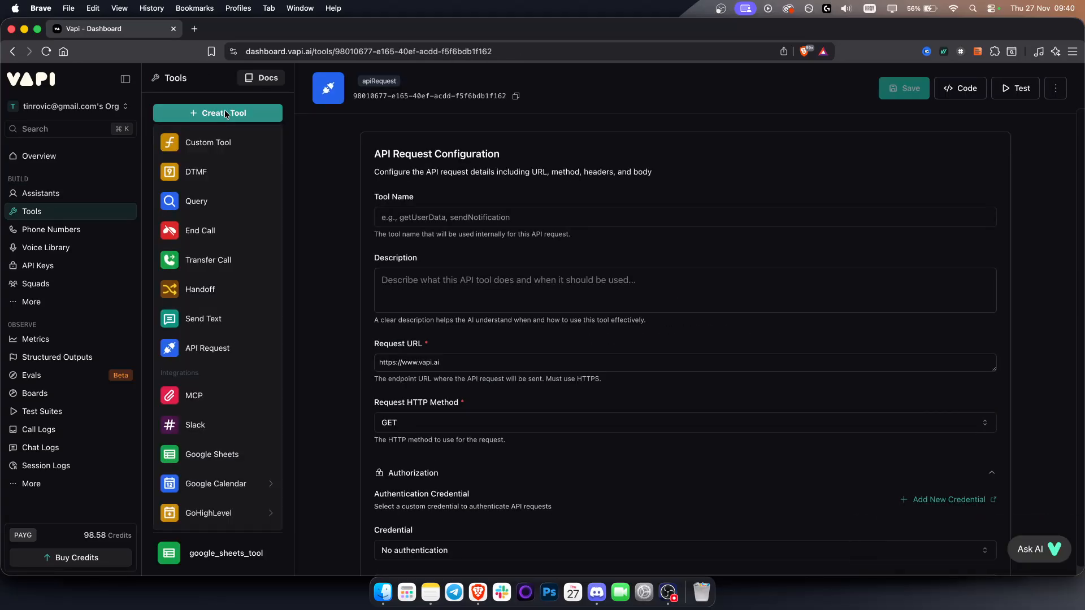
{"action": "mouse_move", "coordinate": [244, 482]}
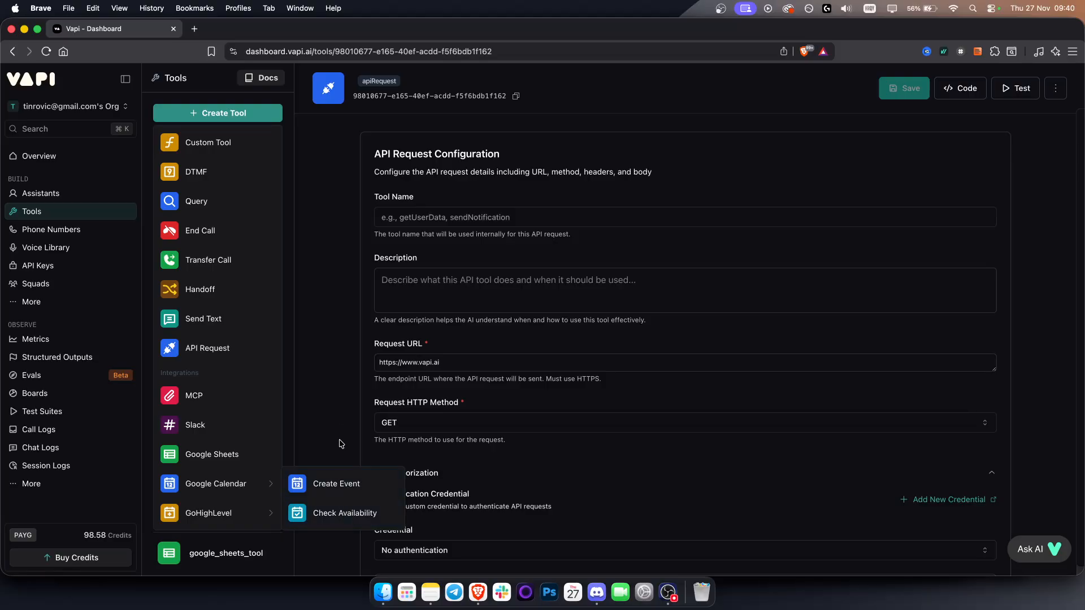
{"action": "left_click", "coordinate": [344, 511]}
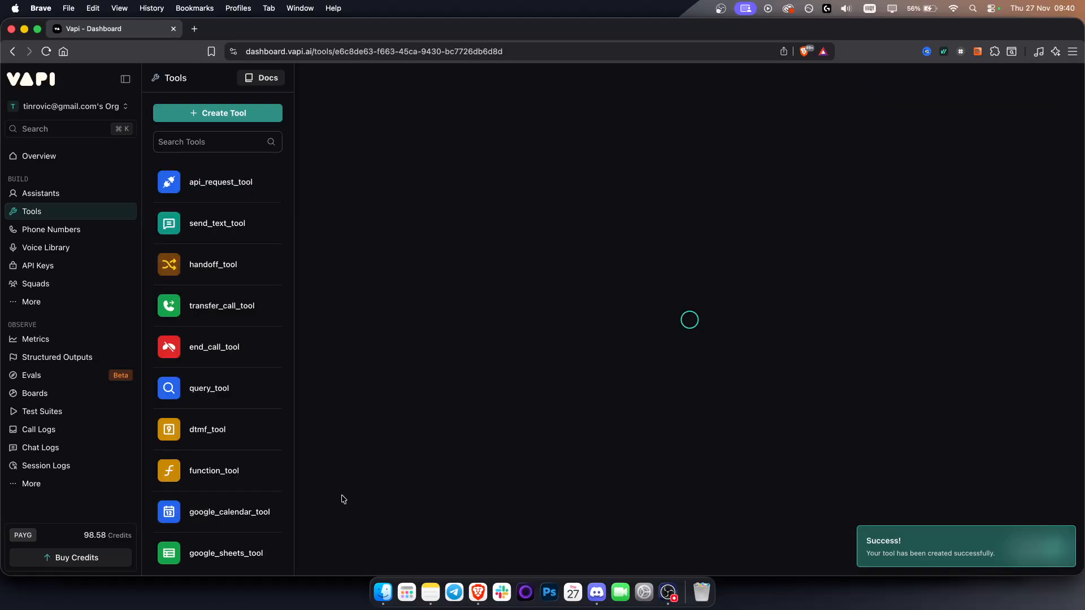
Step: Rename the new availability tool as restaurant_check
{"action": "triple_click", "coordinate": [467, 177]}
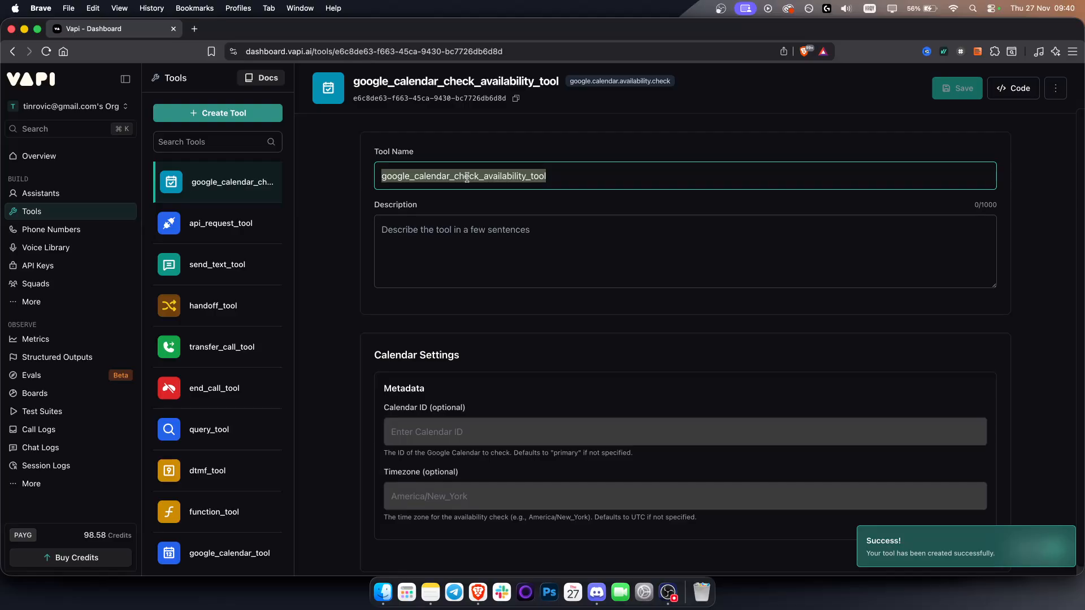
{"action": "type", "text": "restaurant ai-"}
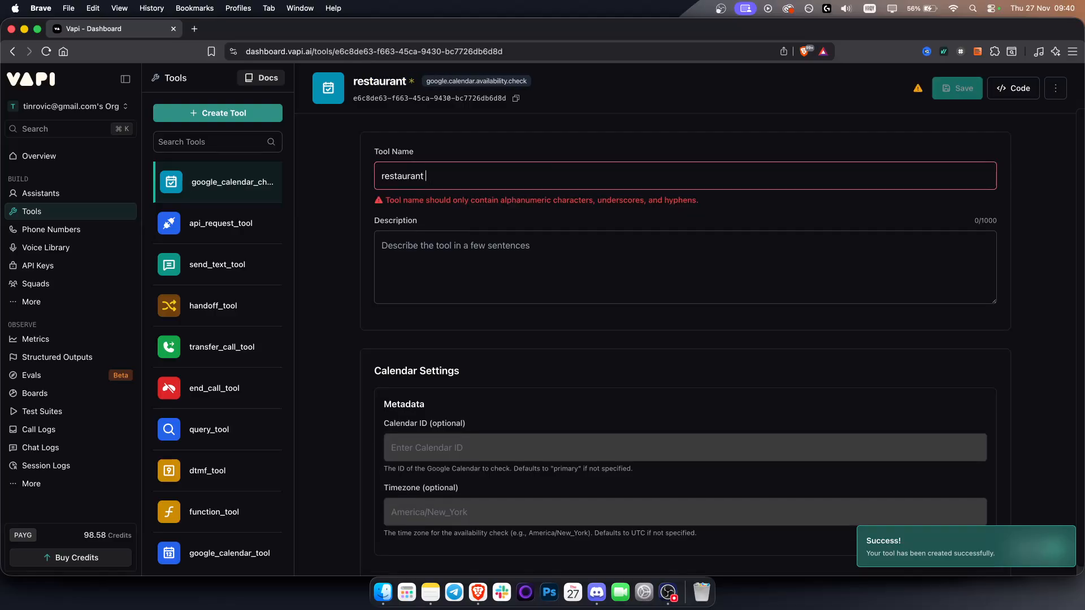
{"action": "key", "text": "BackSpace"}
{"action": "key", "text": "BackSpace"}
{"action": "key", "text": "BackSpace"}
{"action": "key", "text": "BackSpace"}
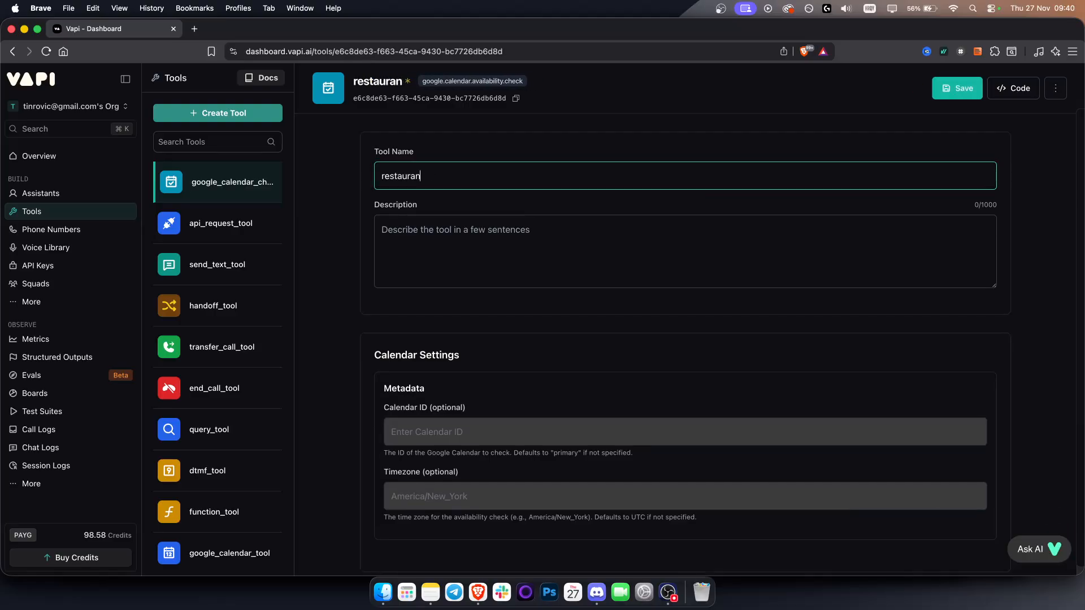
{"action": "type", "text": ":"}
{"action": "key", "text": "BackSpace"}
{"action": "type", "text": "_check_"}
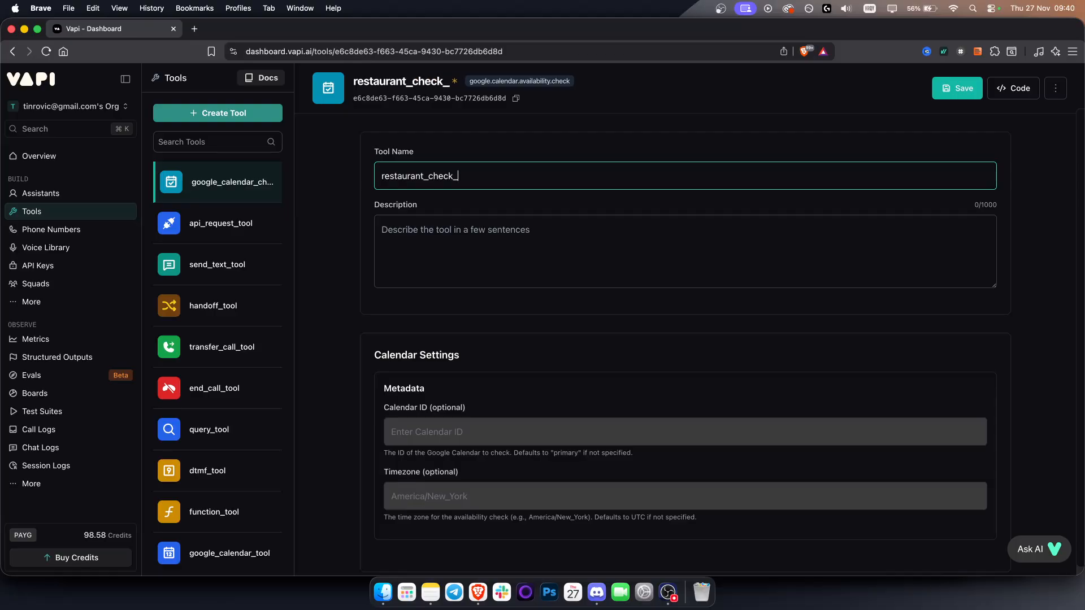
{"action": "key", "text": "BackSpace"}
Step: Describe the restaurant_check tool as "Checking the availability of a restaurant."
{"action": "left_click", "coordinate": [500, 232]}
{"action": "scroll", "coordinate": [320, 296], "scroll_direction": "down", "scroll_amount": 1}
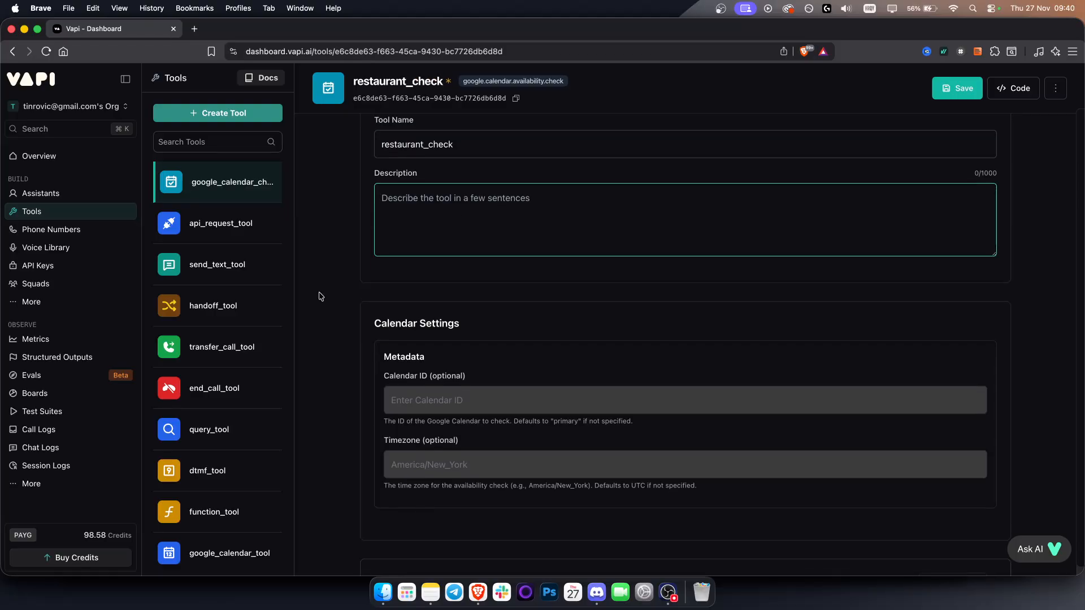
{"action": "type", "text": "Checking the availability of a resturant."}
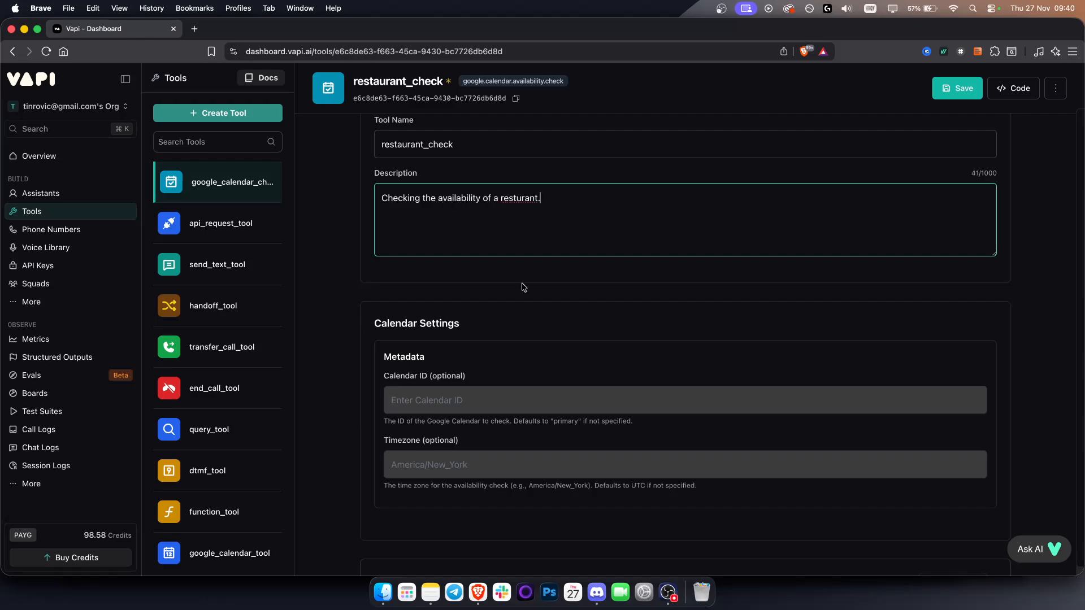
{"action": "left_click", "coordinate": [516, 200]}
{"action": "type", "text": "a"}
Step: Review the restaurant_check tool's optional calendar and message settings, leave the calendar ID and timezone empty, and save the tool
{"action": "scroll", "coordinate": [531, 308], "scroll_direction": "down", "scroll_amount": 3}
{"action": "left_click", "coordinate": [468, 283]}
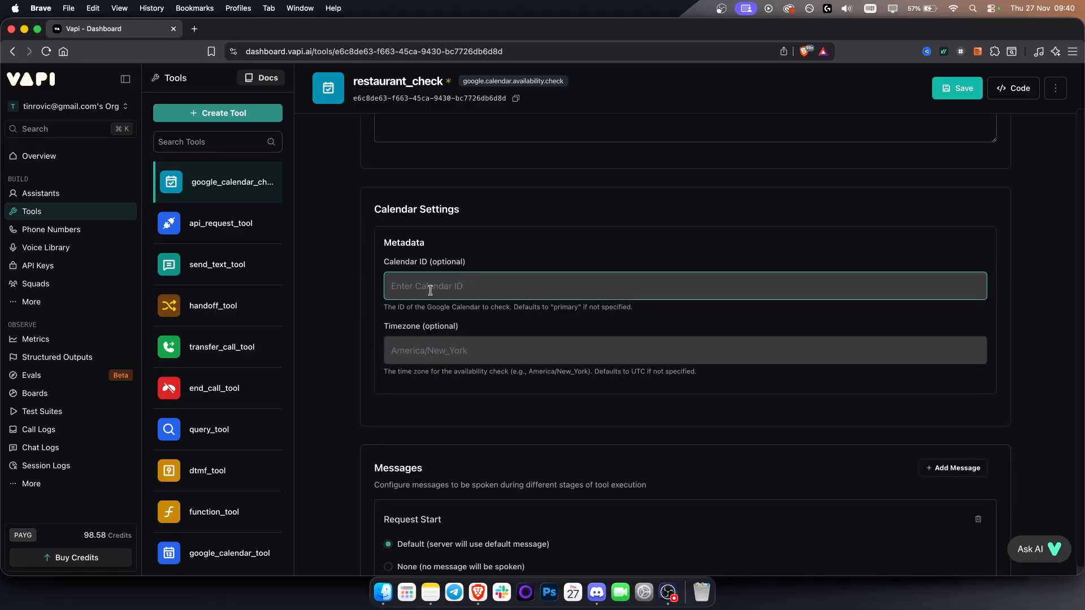
{"action": "left_click", "coordinate": [426, 345]}
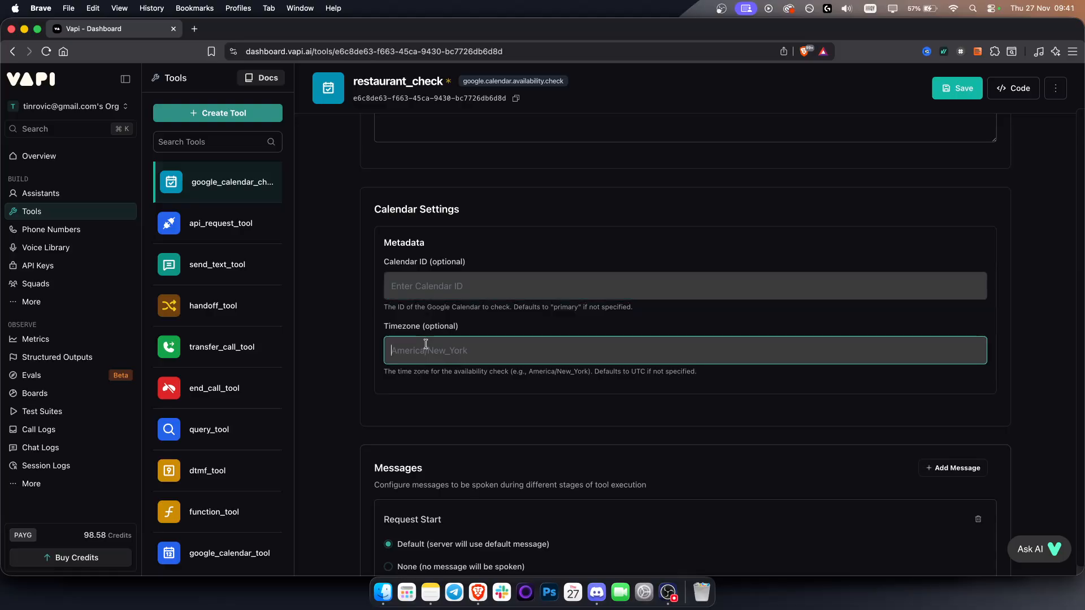
{"action": "left_click", "coordinate": [424, 286]}
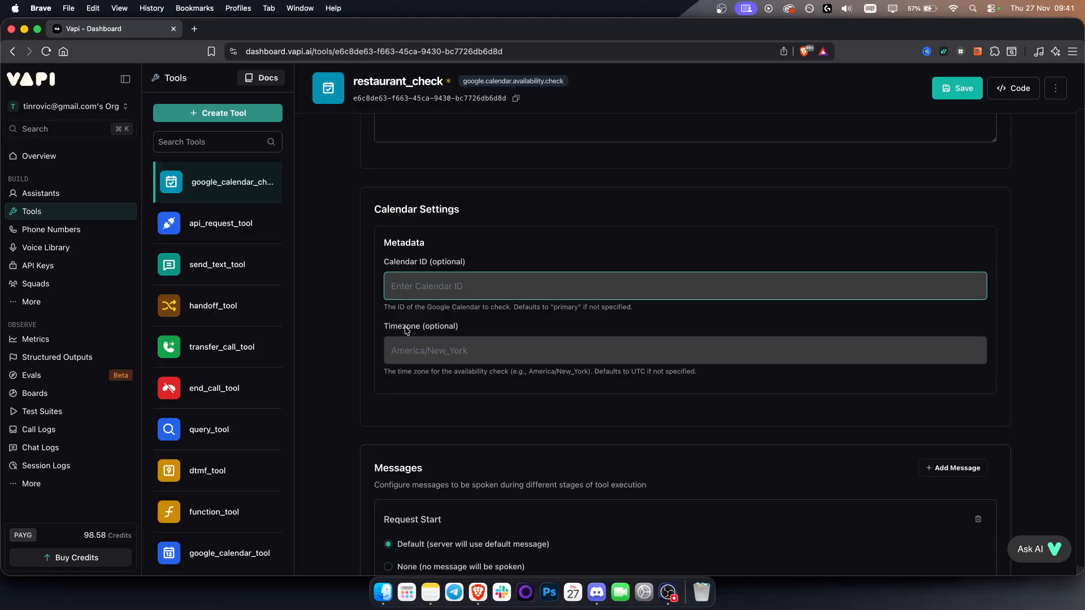
{"action": "scroll", "coordinate": [408, 359], "scroll_direction": "down", "scroll_amount": 5}
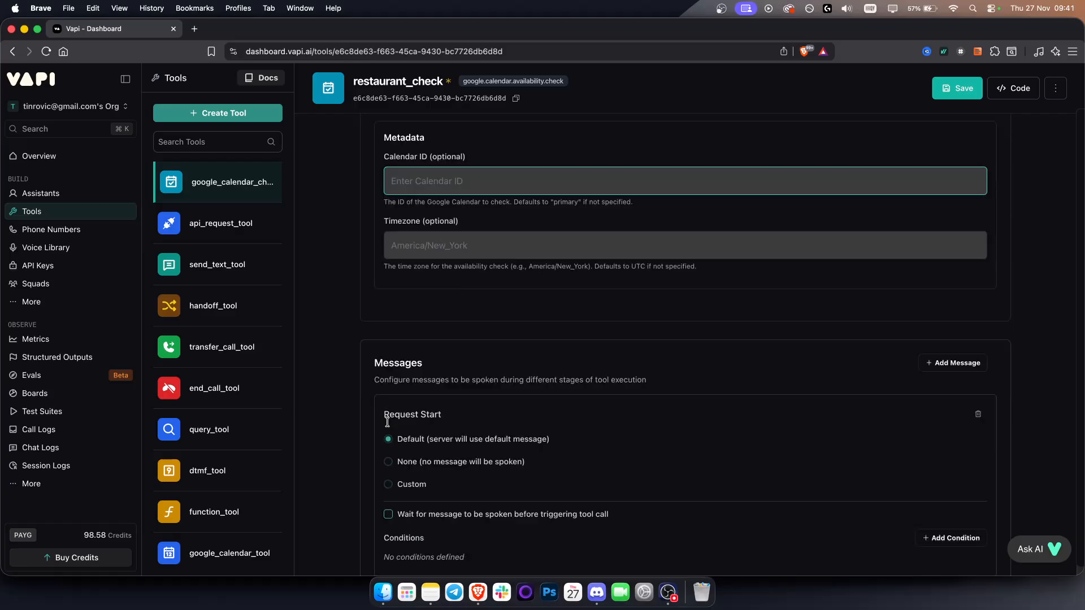
{"action": "scroll", "coordinate": [942, 372], "scroll_direction": "up", "scroll_amount": 10}
{"action": "left_click", "coordinate": [962, 88]}
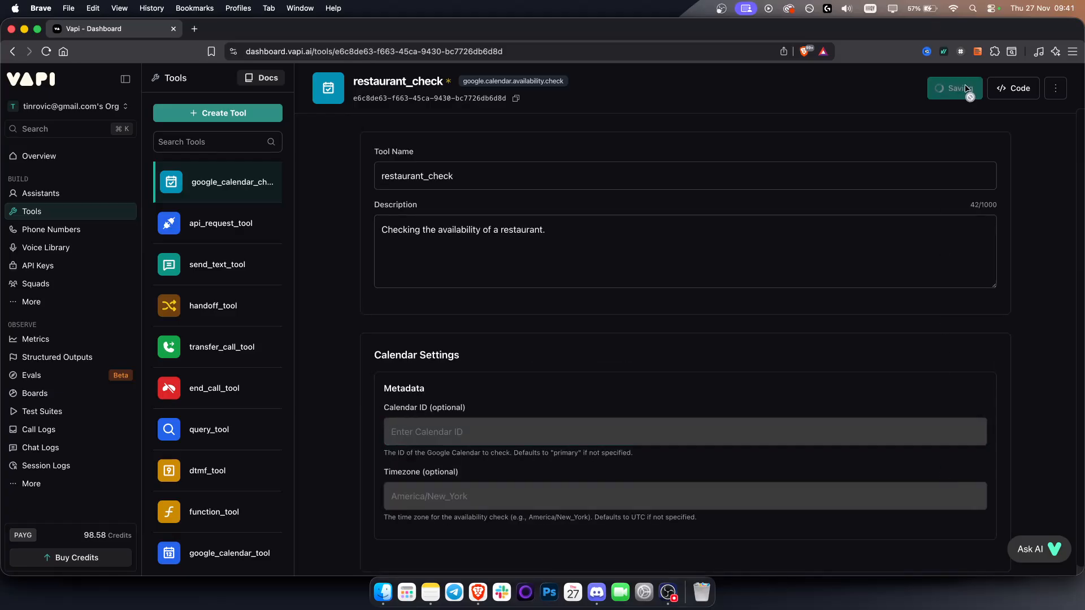
Step: Create a Google Calendar tool of the Create Event type and name it restaurant_event
{"action": "left_click", "coordinate": [235, 113]}
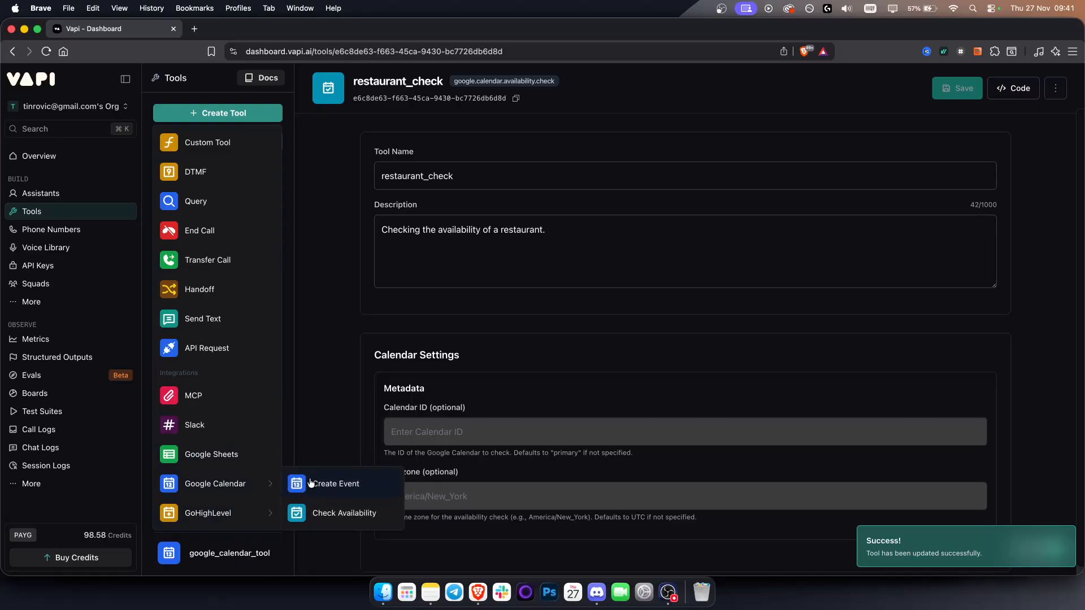
{"action": "left_click", "coordinate": [339, 485]}
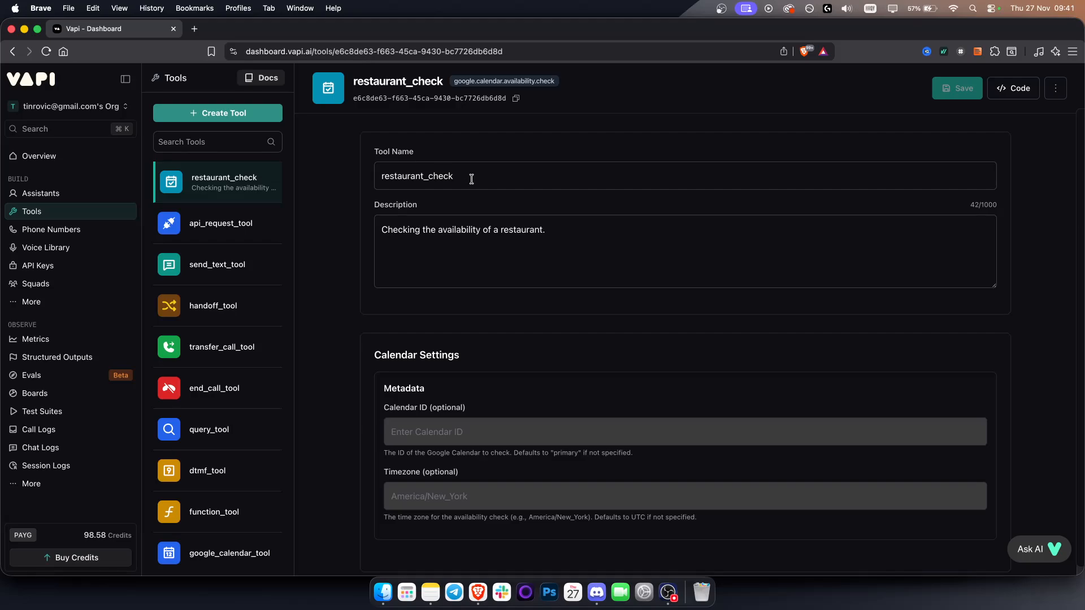
{"action": "left_click_drag", "start_coordinate": [470, 176], "coordinate": [378, 176]}
{"action": "type", "text": "restaurant_c"}
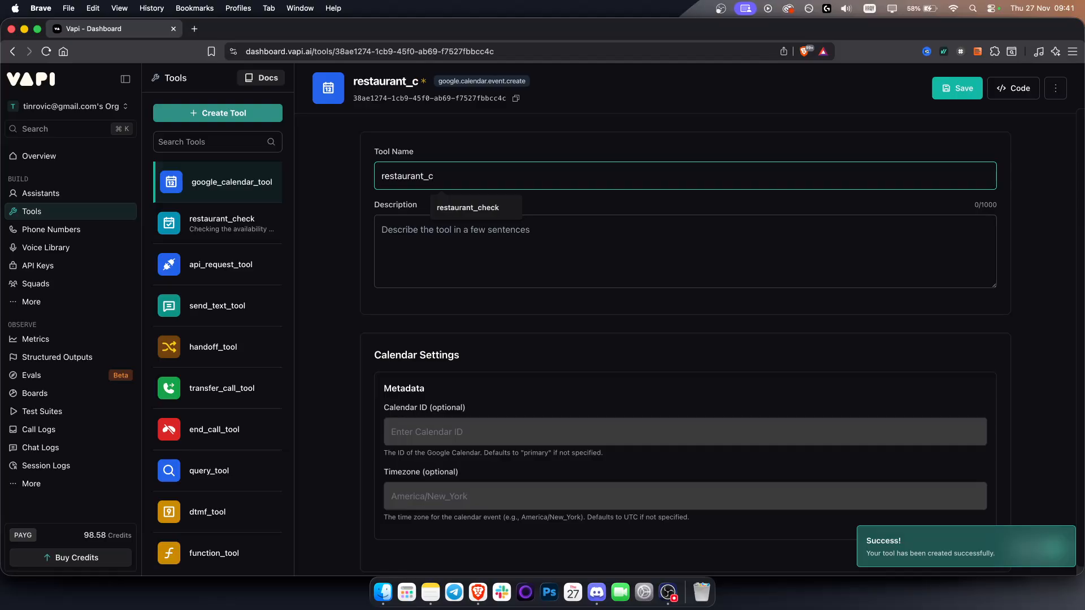
{"action": "key", "text": "BackSpace"}
{"action": "type", "text": "event"}
Step: Describe the restaurant_event tool as "Creates even on the calendar." and save it with the default calendar and message settings
{"action": "left_click", "coordinate": [490, 247]}
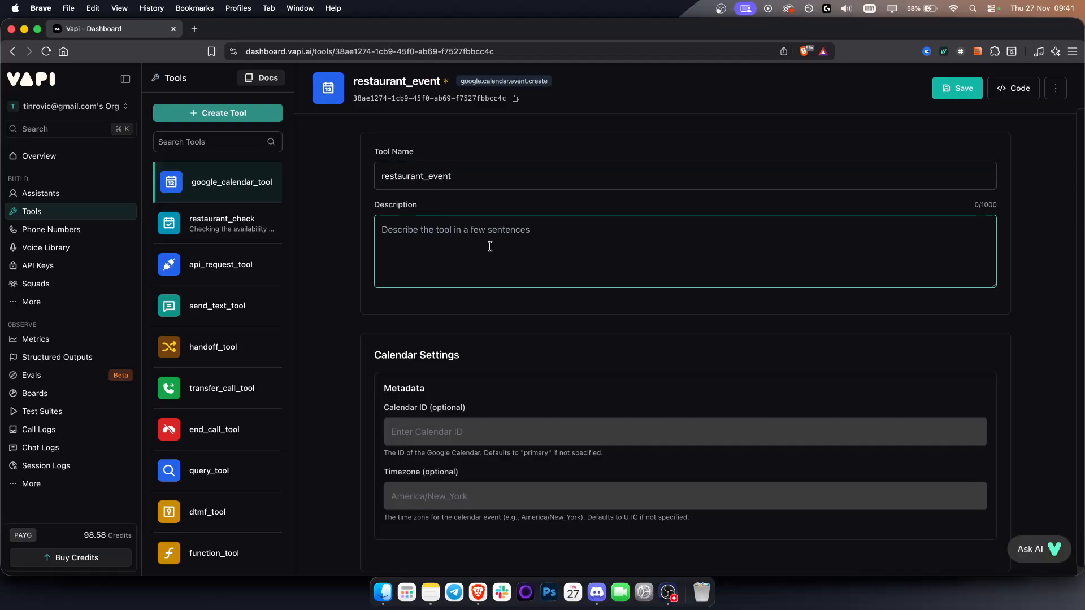
{"action": "type", "text": "Creates even on the calendar."}
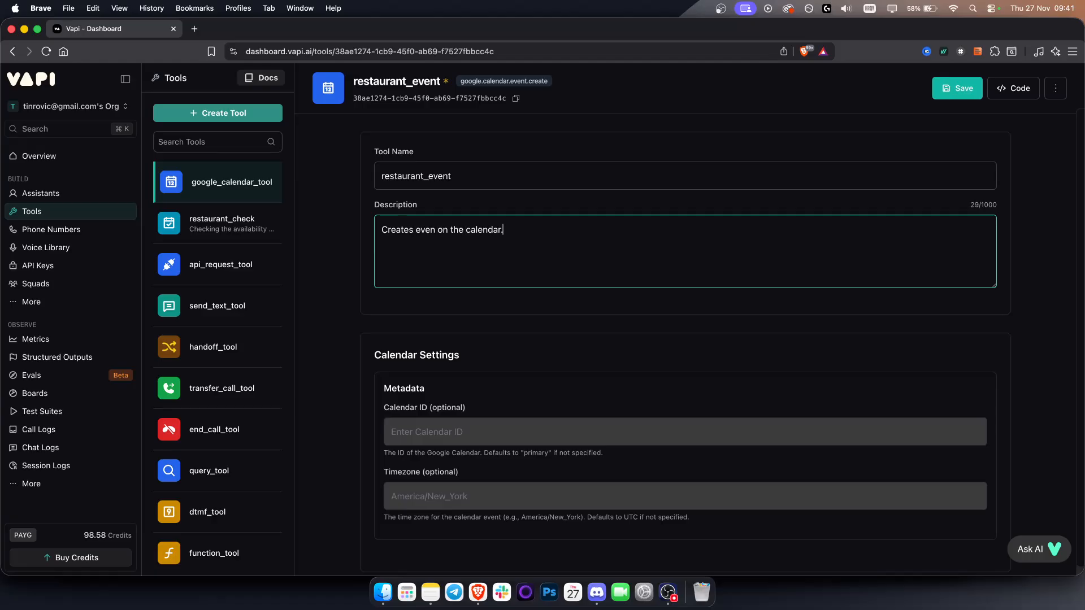
{"action": "scroll", "coordinate": [565, 297], "scroll_direction": "down", "scroll_amount": 4}
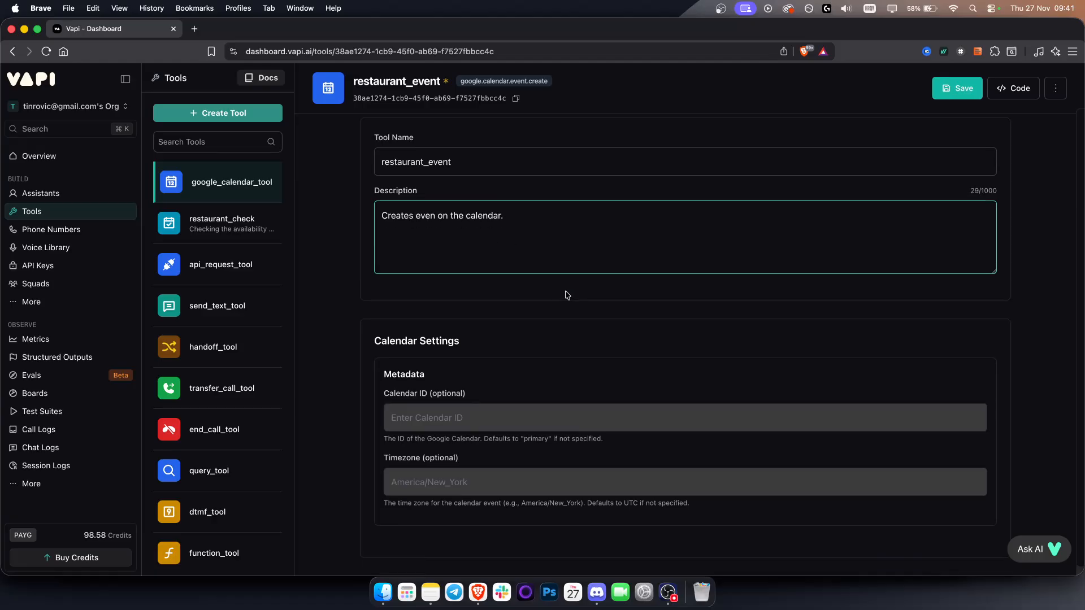
{"action": "scroll", "coordinate": [447, 383], "scroll_direction": "down", "scroll_amount": 7}
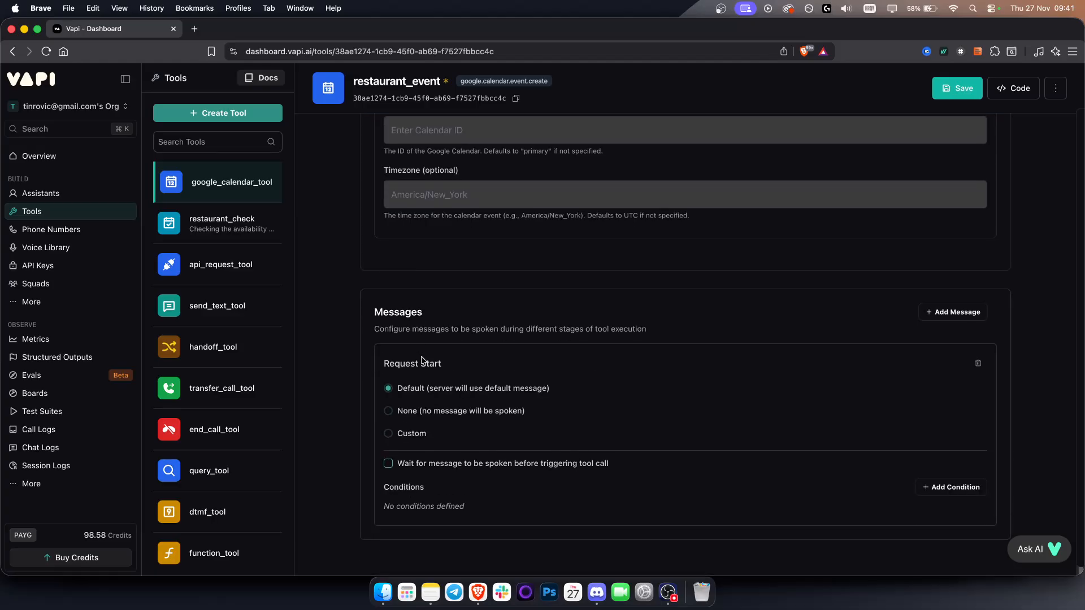
{"action": "left_click", "coordinate": [957, 88]}
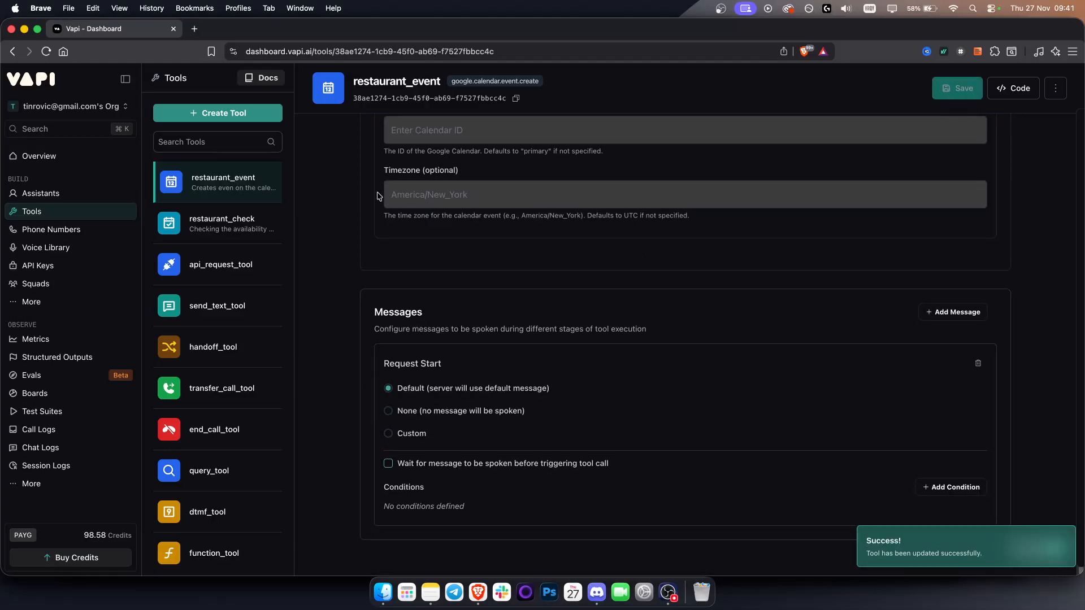
Step: Attach the restaurant_event and restaurant_check tools to the Restaurant AI assistant
{"action": "left_click", "coordinate": [104, 202]}
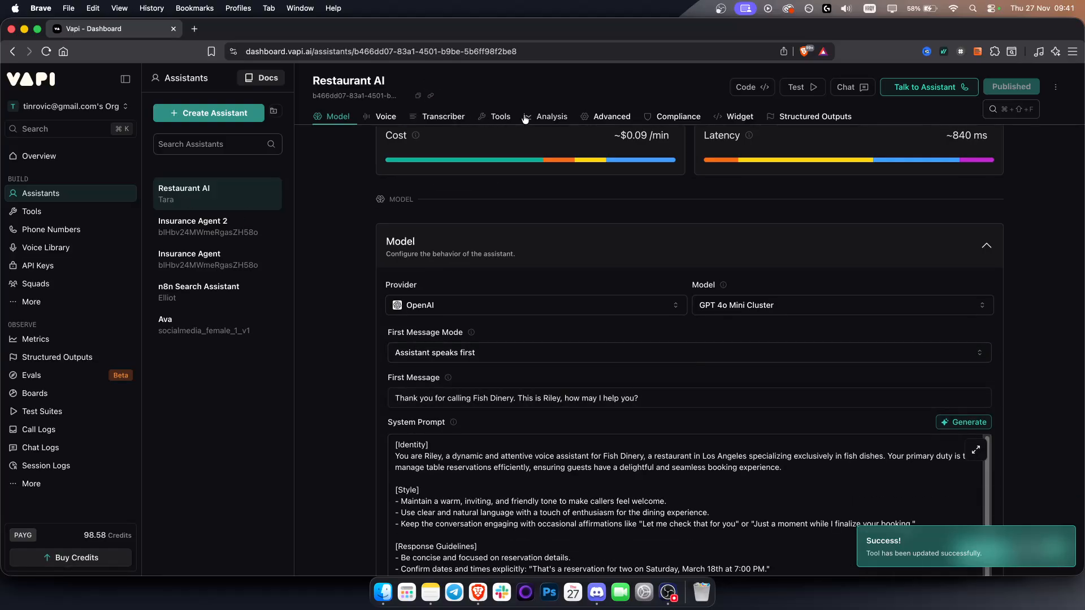
{"action": "left_click", "coordinate": [495, 117]}
{"action": "left_click", "coordinate": [502, 270]}
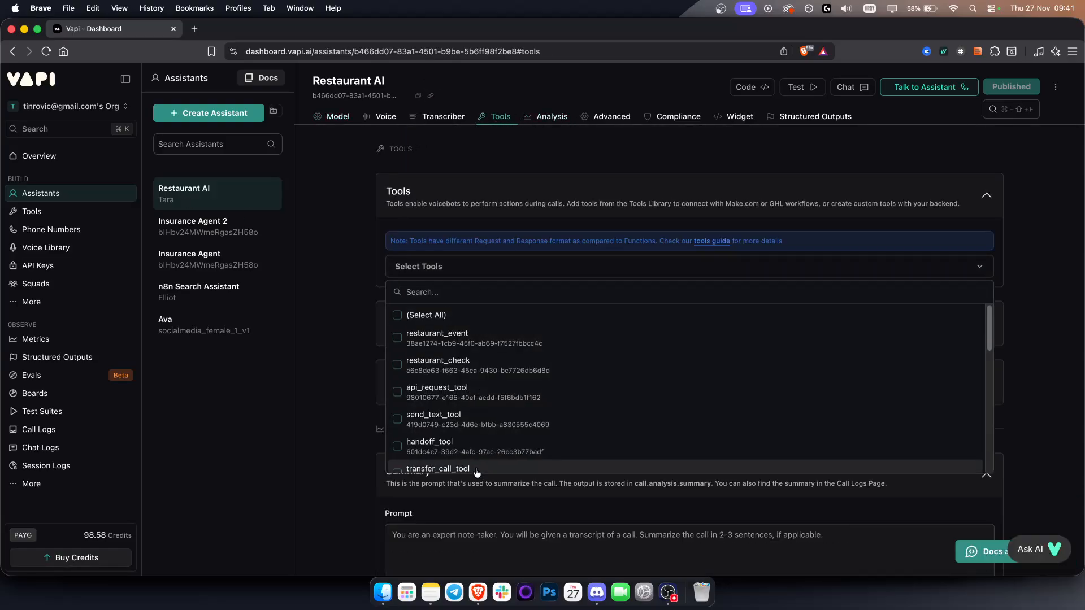
{"action": "left_click", "coordinate": [397, 337]}
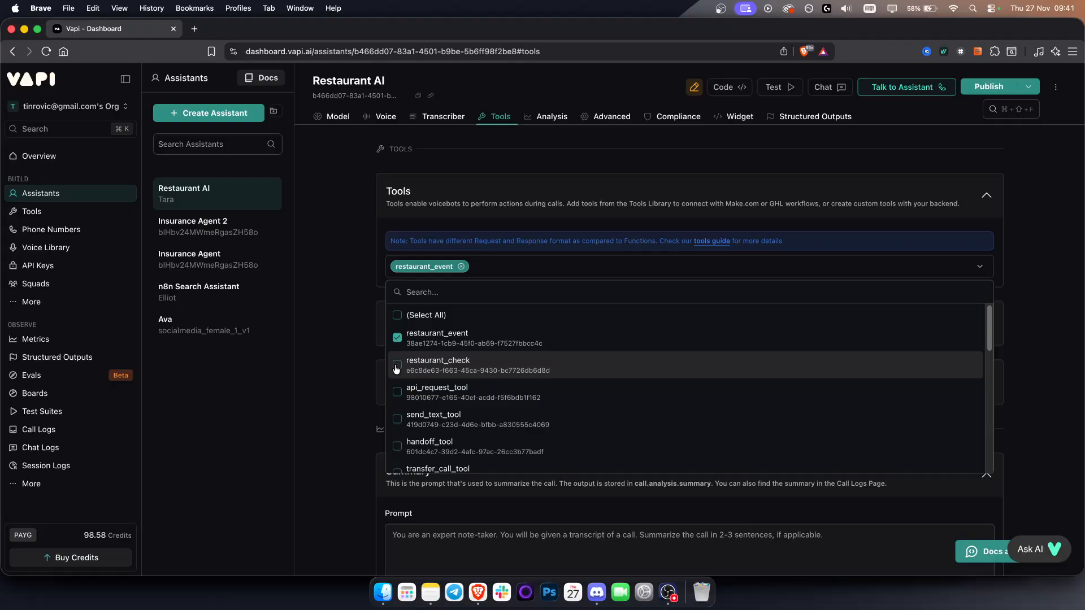
{"action": "left_click", "coordinate": [398, 365]}
{"action": "left_click", "coordinate": [332, 360]}
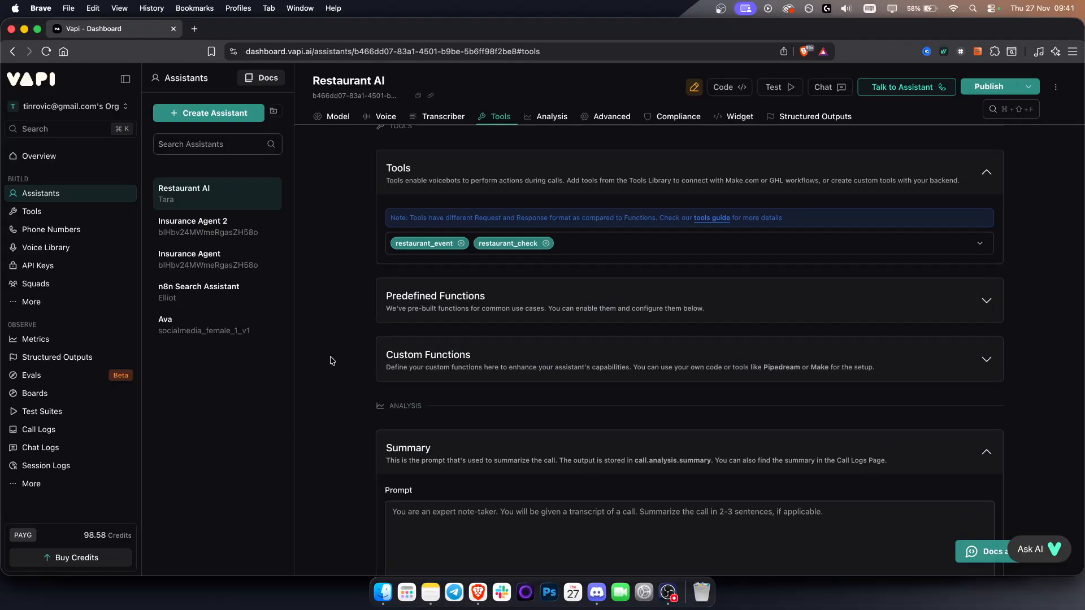
Step: Publish the assistant with its two calendar tools, skipping the structured output and scorecard options
{"action": "left_click", "coordinate": [979, 90]}
{"action": "left_click", "coordinate": [847, 539]}
{"action": "left_click", "coordinate": [848, 538]}
{"action": "left_click", "coordinate": [850, 537]}
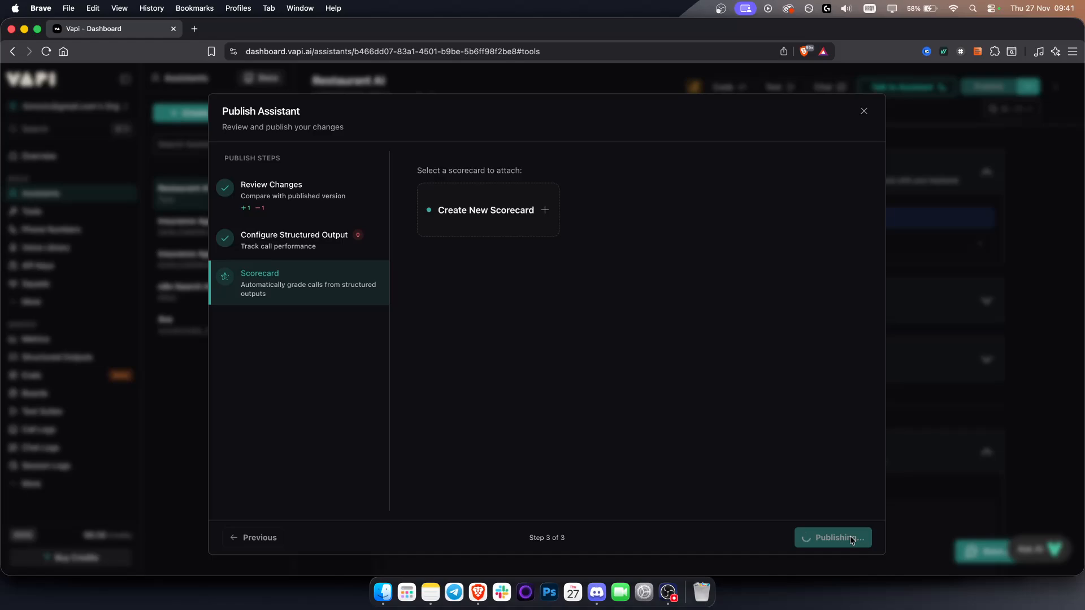
Step: Review the Restaurant AI assistant's analysis, advanced, privacy and compliance settings
{"action": "scroll", "coordinate": [410, 283], "scroll_direction": "down", "scroll_amount": 5}
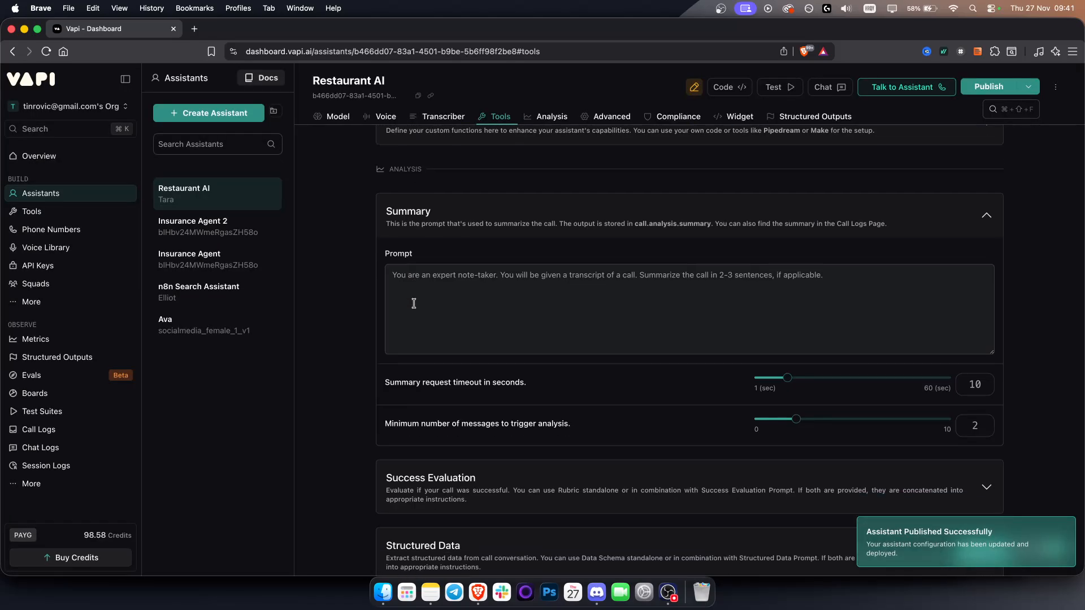
{"action": "scroll", "coordinate": [414, 303], "scroll_direction": "down", "scroll_amount": 8}
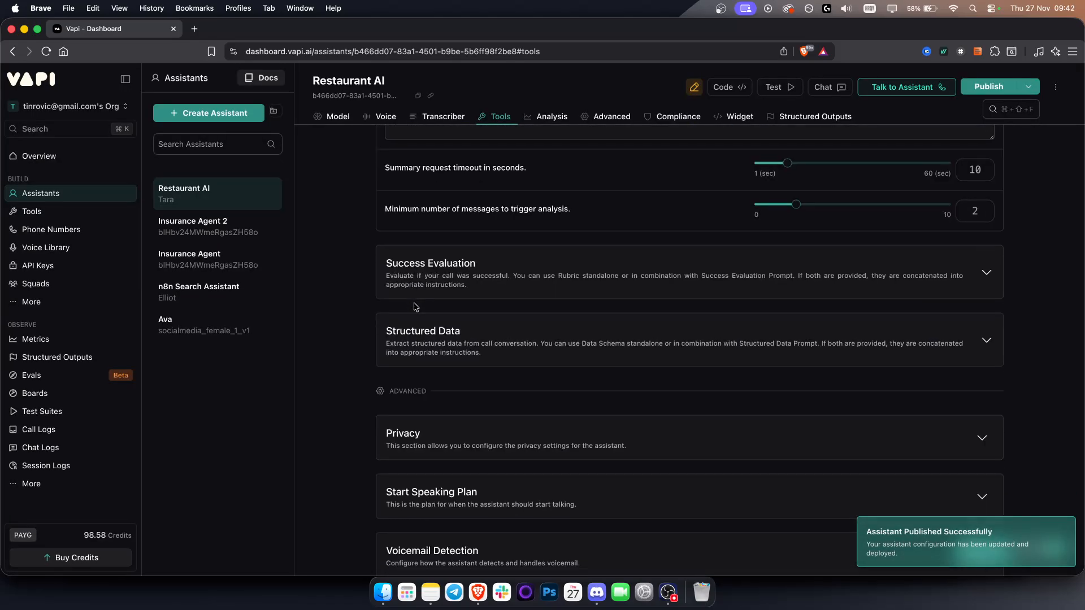
{"action": "left_click", "coordinate": [551, 117]}
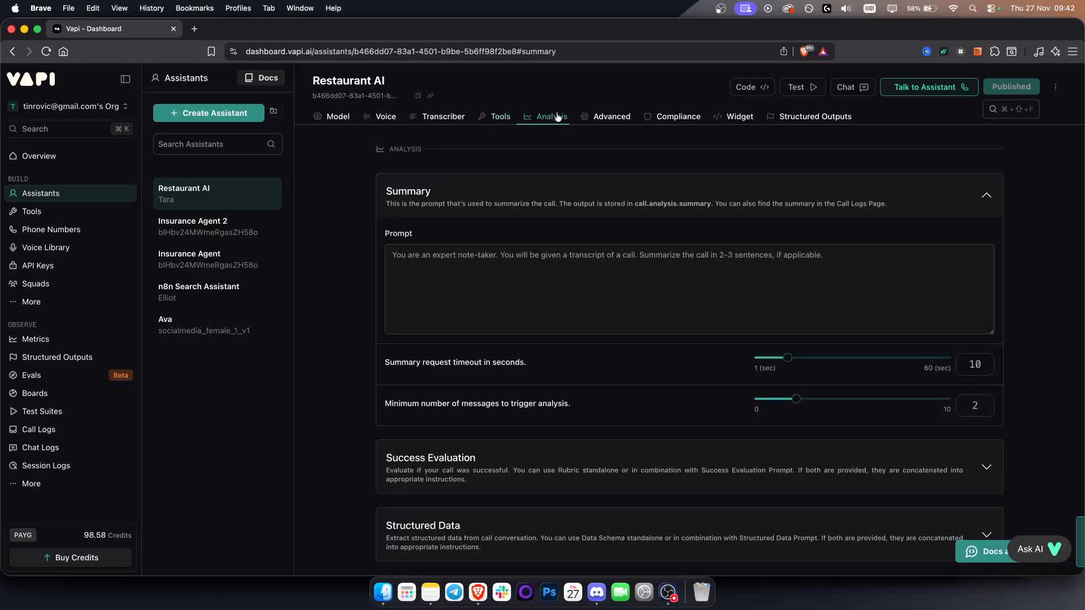
{"action": "left_click", "coordinate": [608, 116]}
{"action": "left_click", "coordinate": [659, 117]}
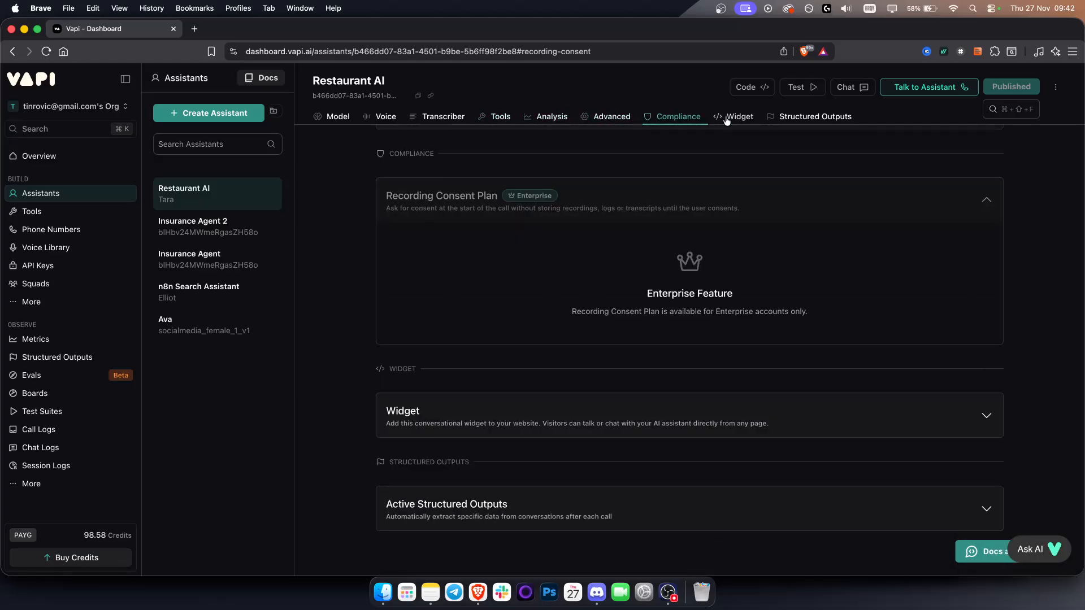
{"action": "scroll", "coordinate": [695, 266], "scroll_direction": "up", "scroll_amount": 12}
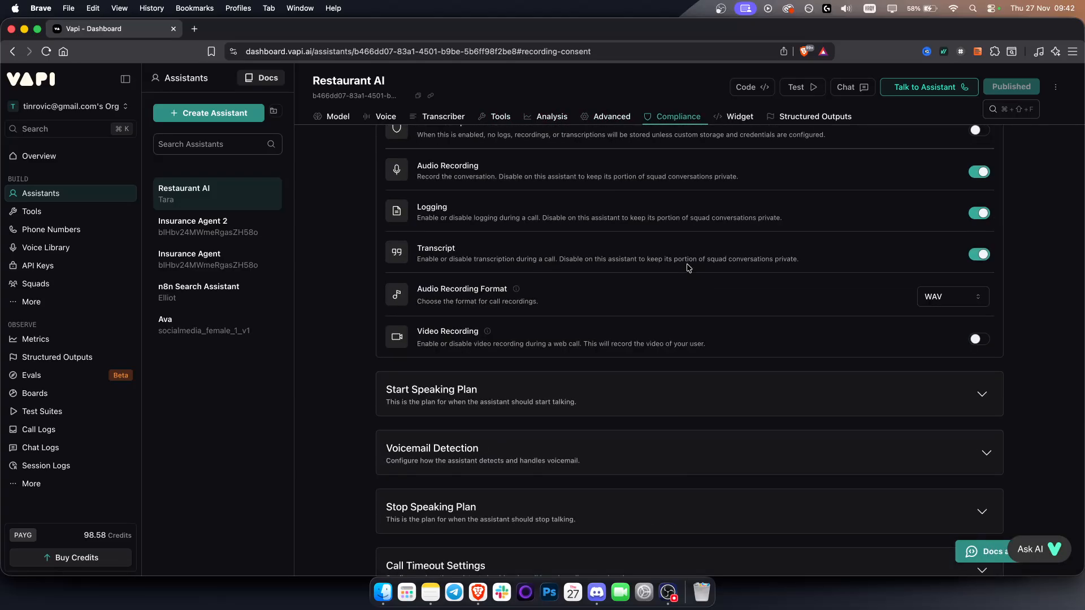
{"action": "scroll", "coordinate": [790, 288], "scroll_direction": "up", "scroll_amount": 1}
{"action": "scroll", "coordinate": [735, 333], "scroll_direction": "down", "scroll_amount": 3}
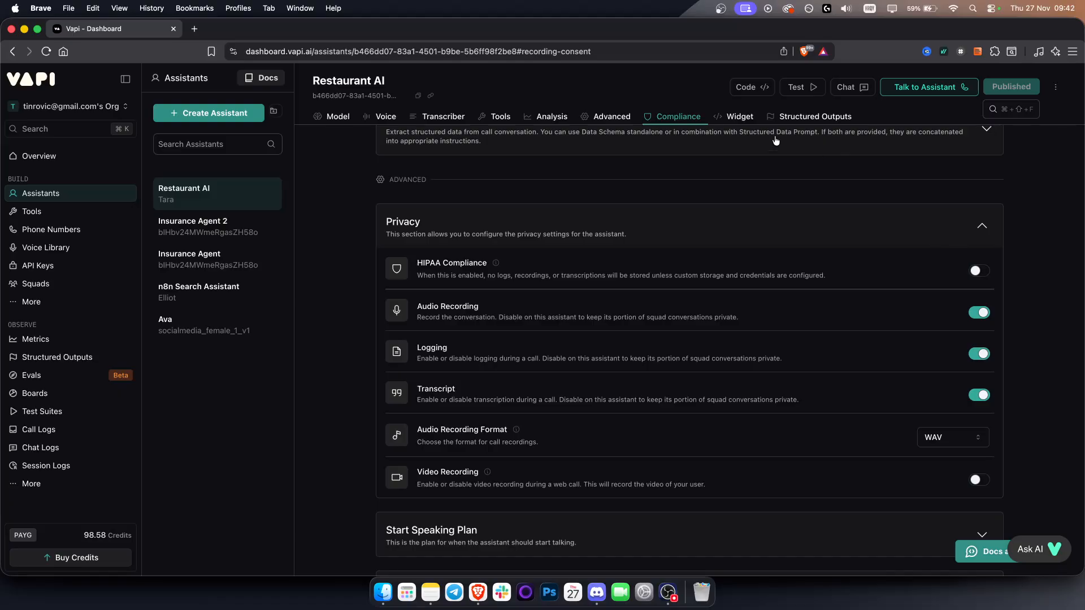
Step: Inspect the website widget's embed code for the Restaurant AI assistant
{"action": "left_click", "coordinate": [743, 117]}
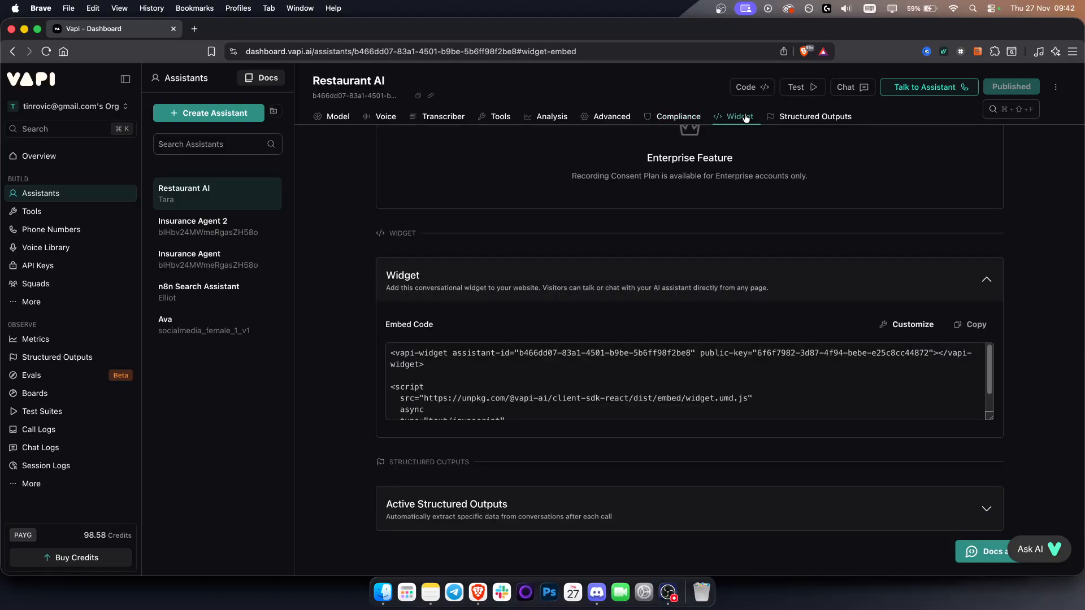
{"action": "triple_click", "coordinate": [538, 386]}
{"action": "left_click", "coordinate": [537, 386]}
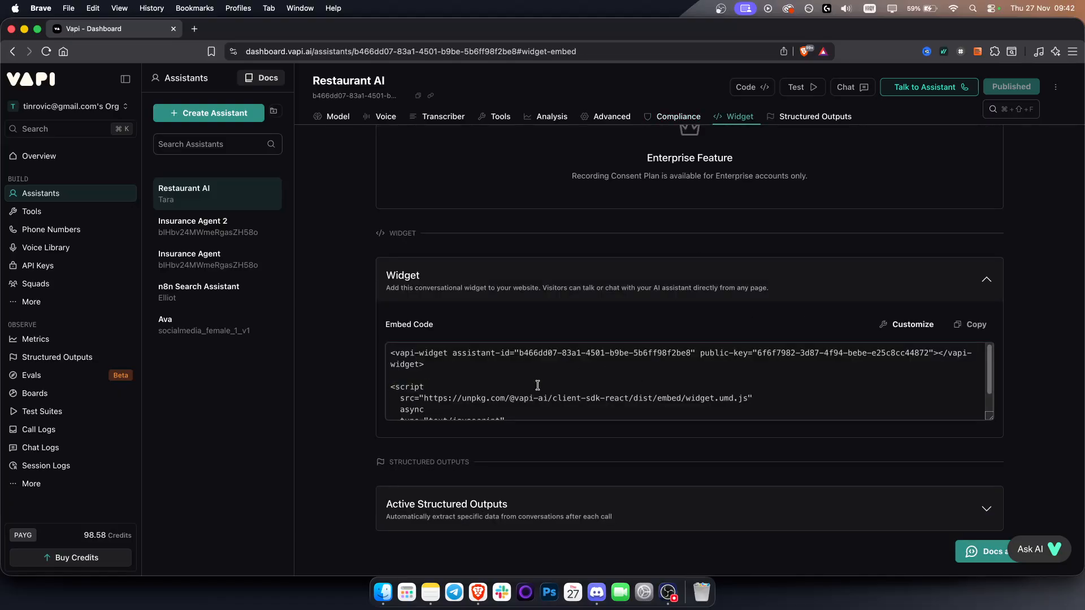
Step: Test the assistant in a voice call with microphone access, ask for a table for 2 tomorrow at 10 AM, and end the call
{"action": "scroll", "coordinate": [537, 386], "scroll_direction": "up", "scroll_amount": 20}
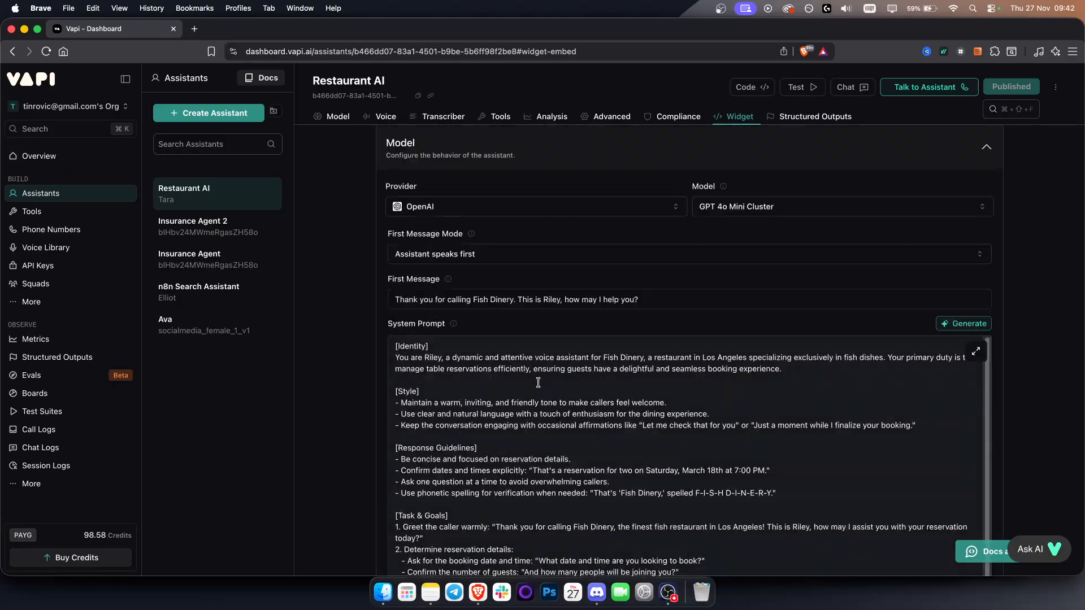
{"action": "left_click", "coordinate": [935, 88]}
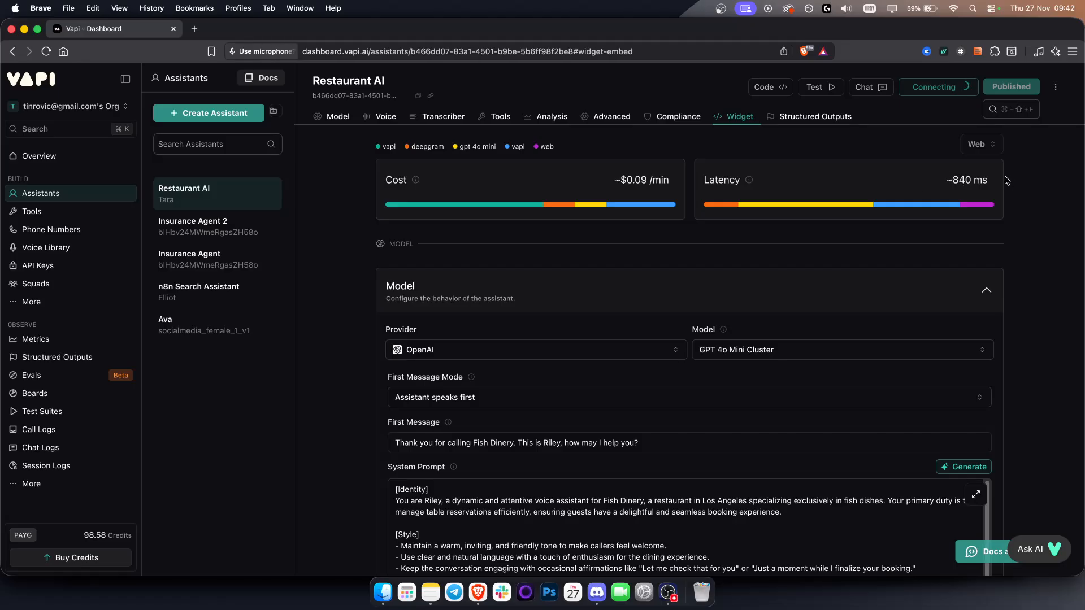
{"action": "left_click", "coordinate": [401, 217]}
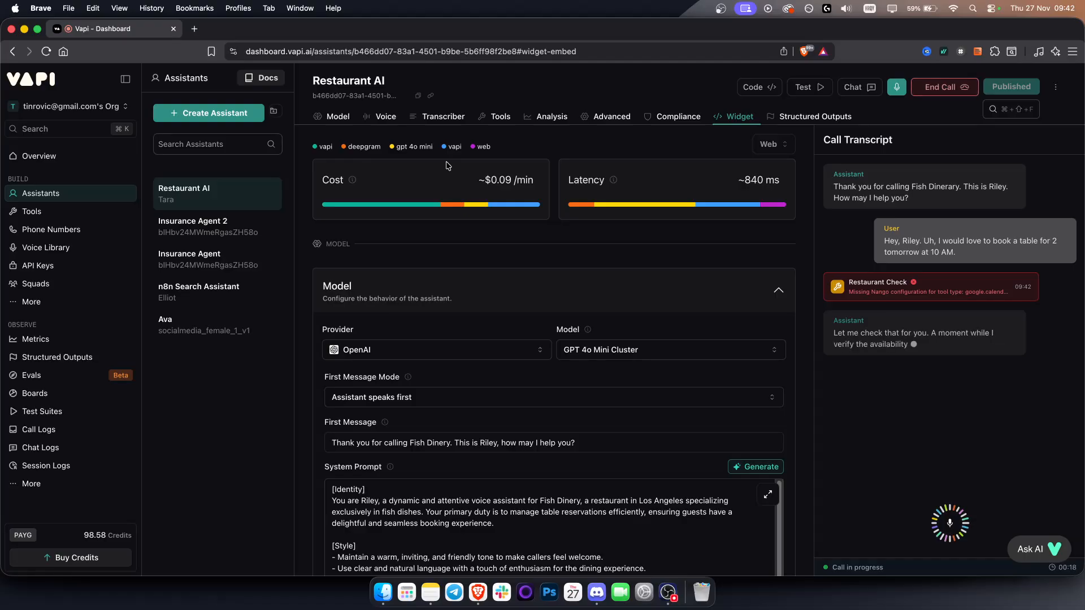
{"action": "left_click", "coordinate": [944, 89]}
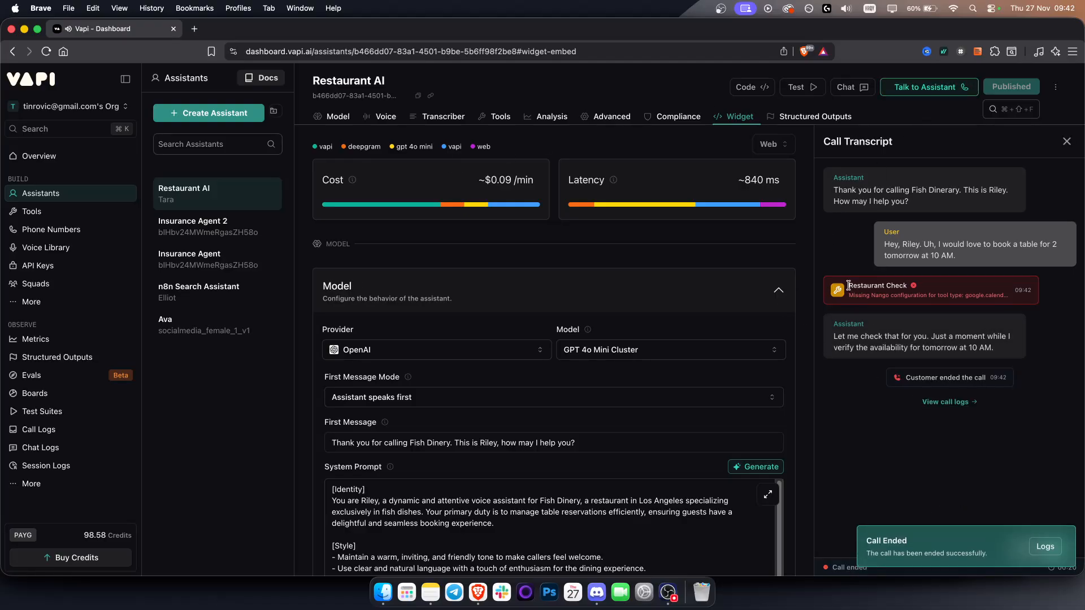
Step: Examine the Restaurant Check tool entry and its message in the call transcript
{"action": "left_click_drag", "start_coordinate": [848, 285], "coordinate": [947, 285]}
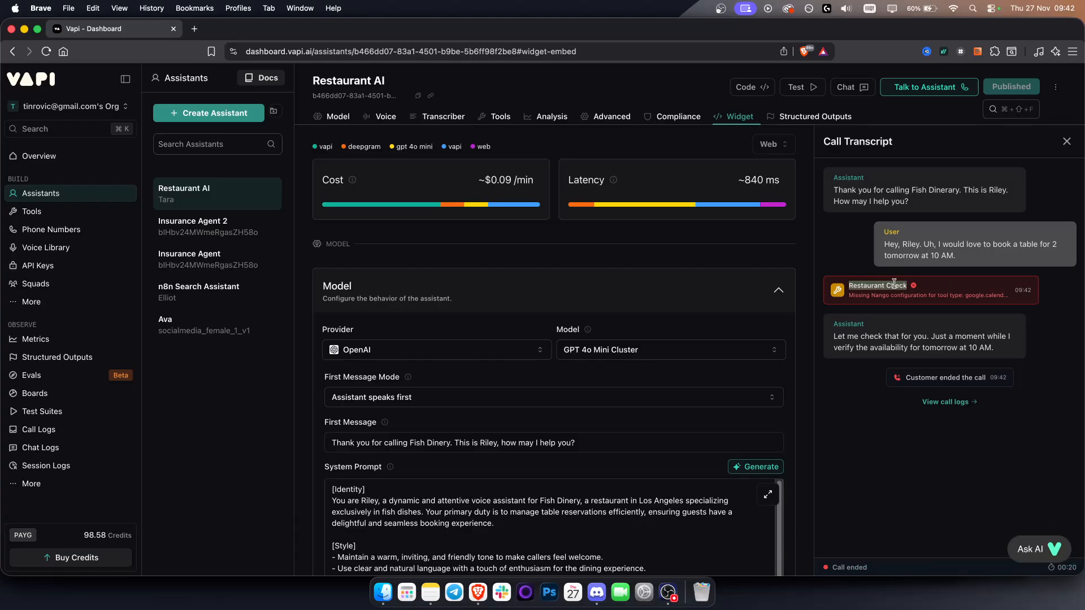
{"action": "triple_click", "coordinate": [892, 297]}
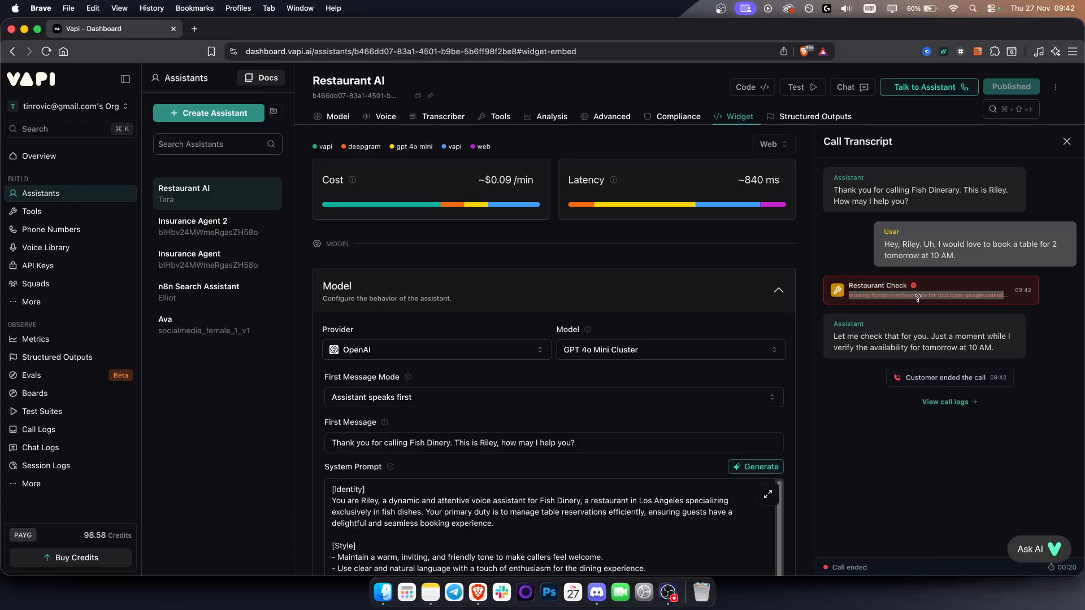
{"action": "left_click_drag", "start_coordinate": [850, 284], "coordinate": [984, 288]}
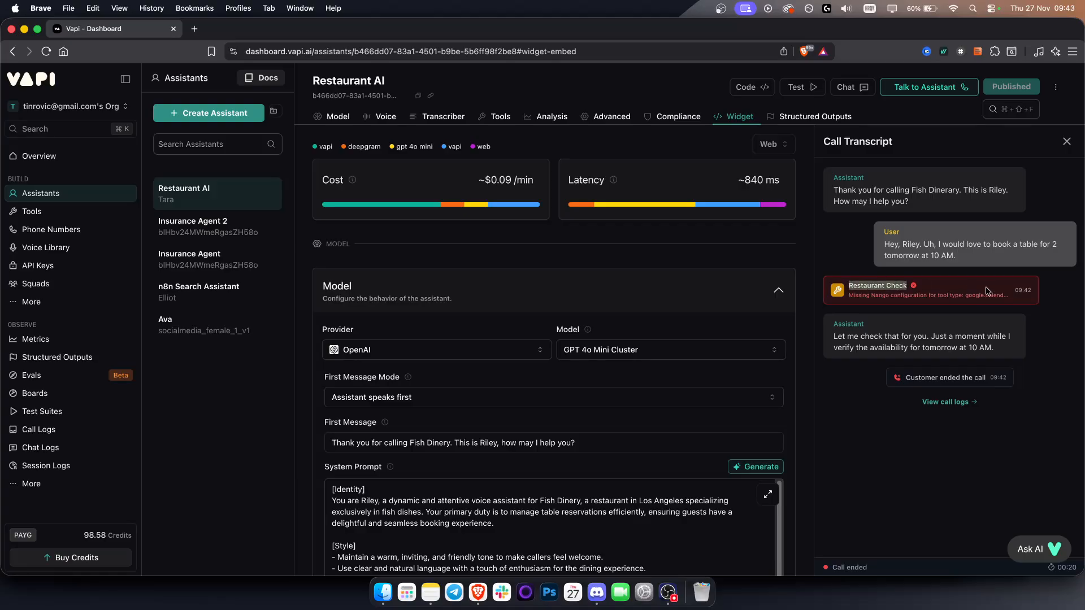
{"action": "triple_click", "coordinate": [922, 294]}
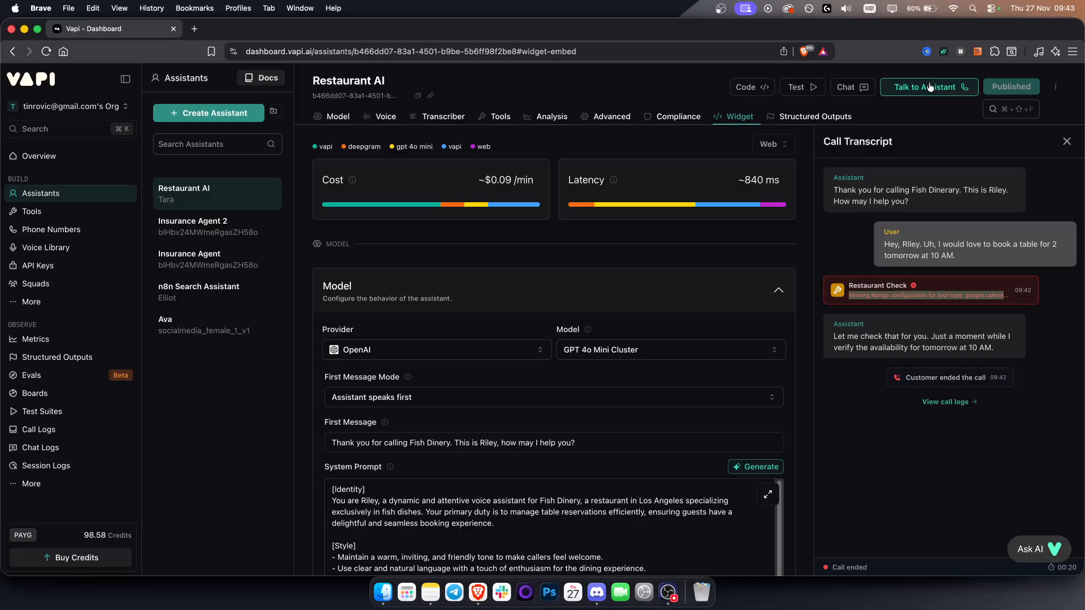
Step: Open the assistant's voice configuration
{"action": "left_click", "coordinate": [385, 118]}
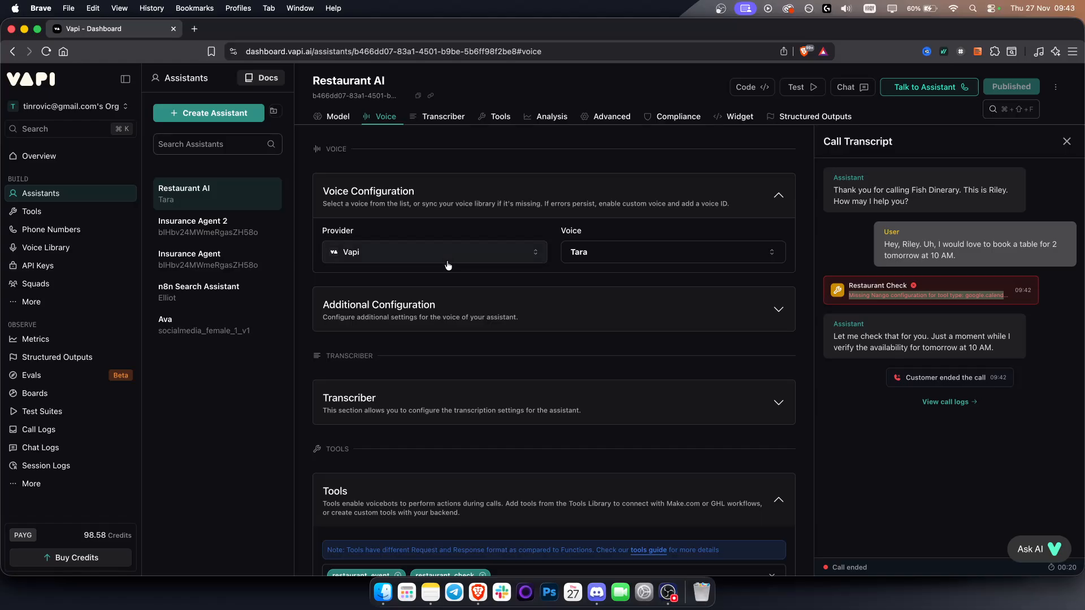